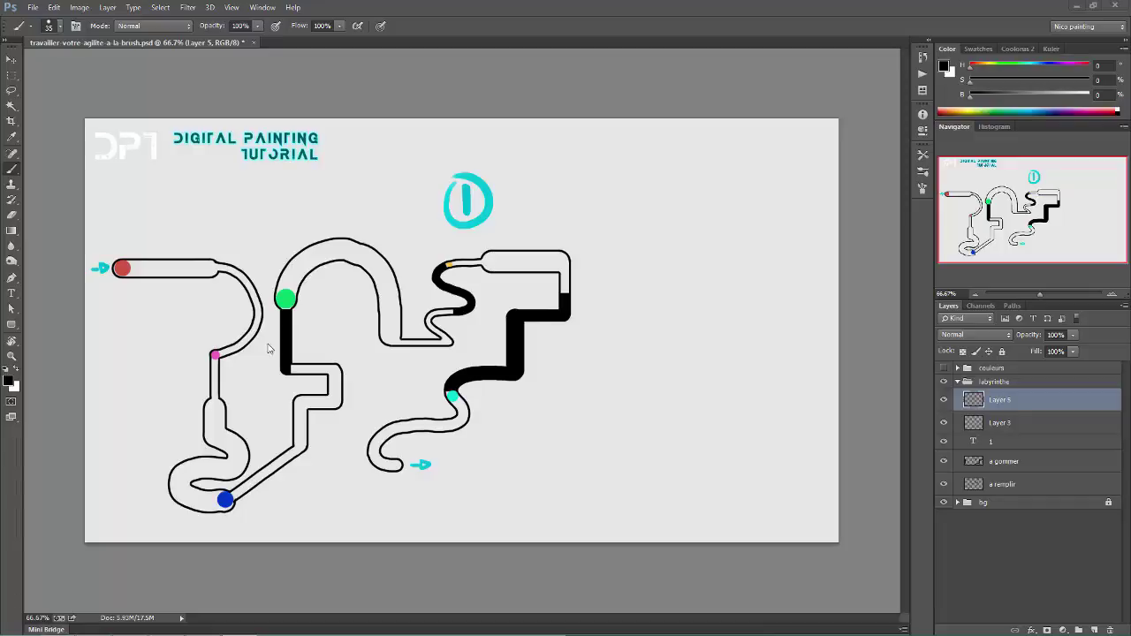
Hide the "a gommer" and "a remplir" layers and make Layer 5 the active layer
drag(943, 461, 944, 485)
click(973, 399)
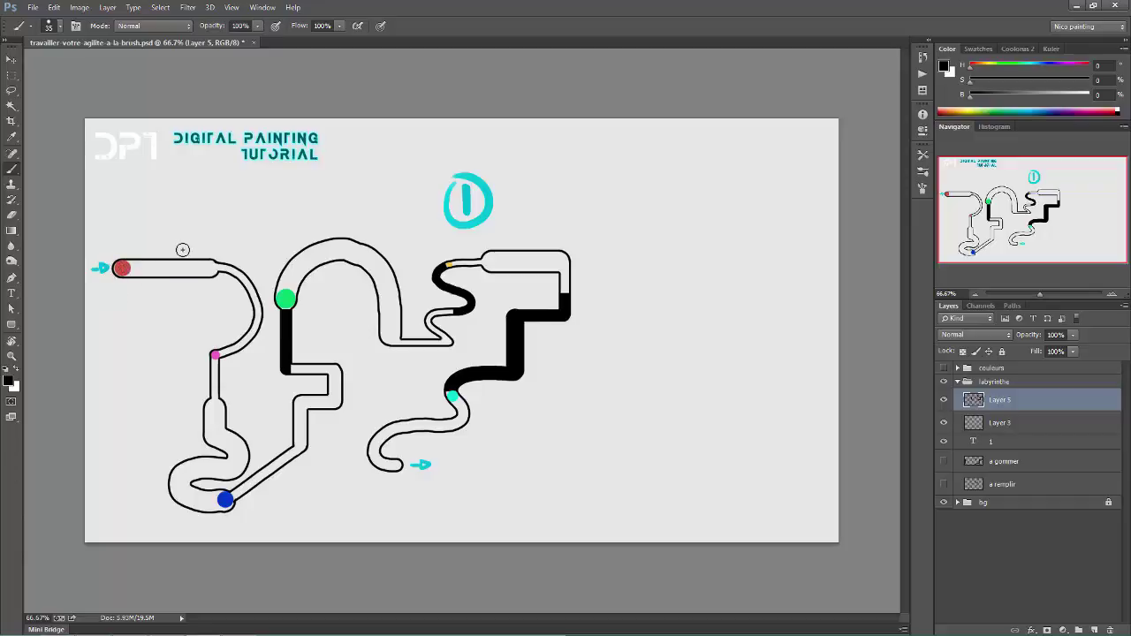
Choose the 25 px Hard Round brush and set its Transfer opacity jitter control to Off
right_click(247, 253)
double_click(305, 374)
click(923, 155)
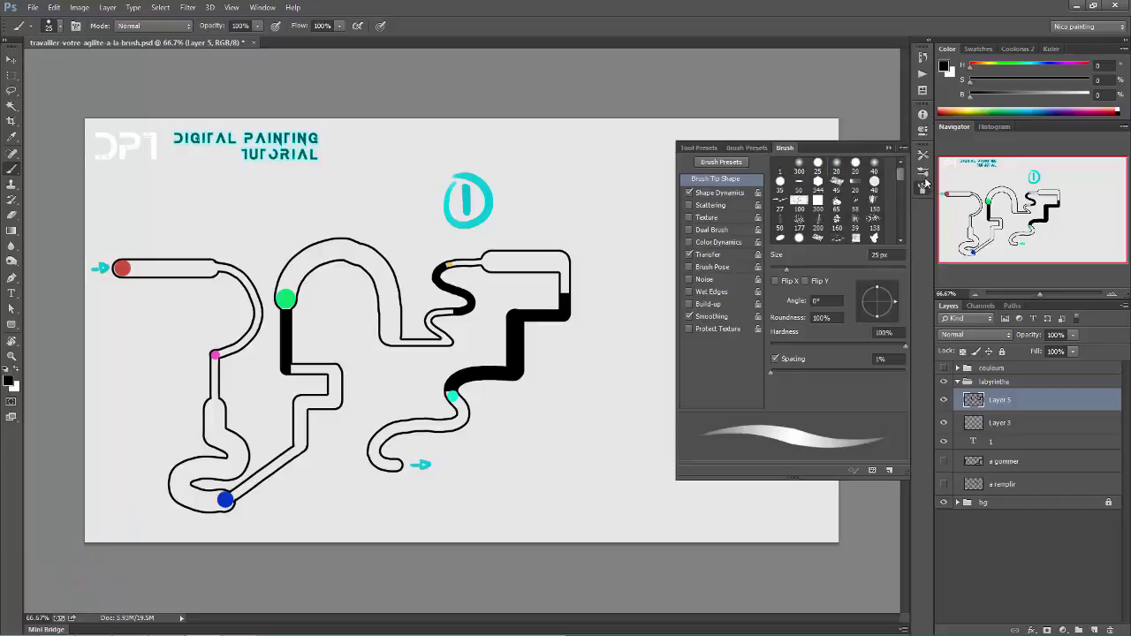
click(710, 255)
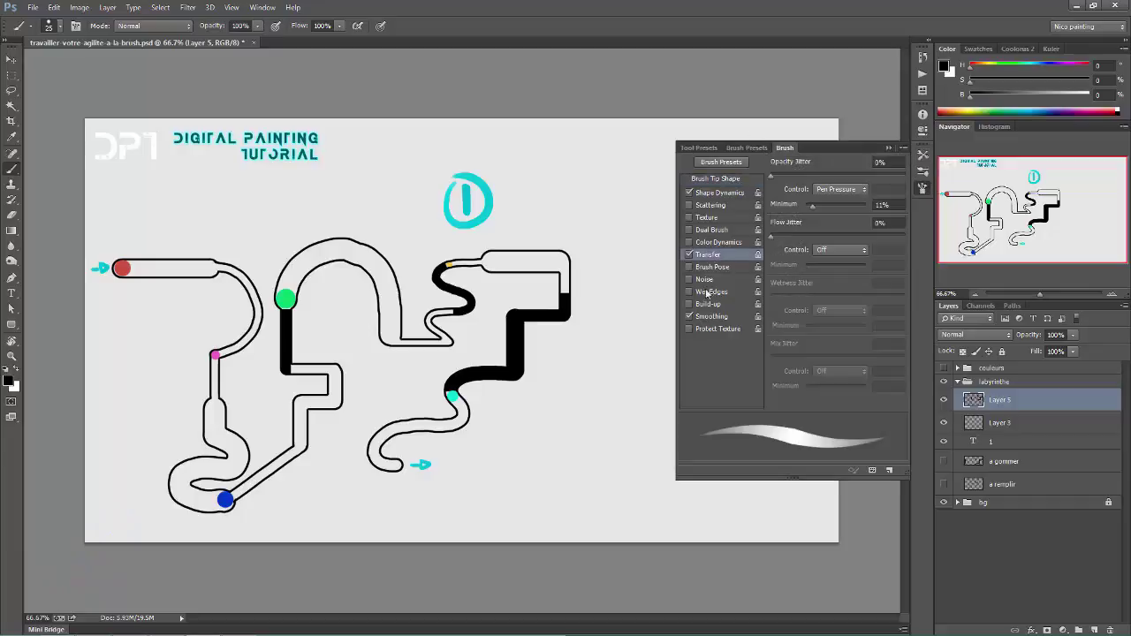
click(839, 189)
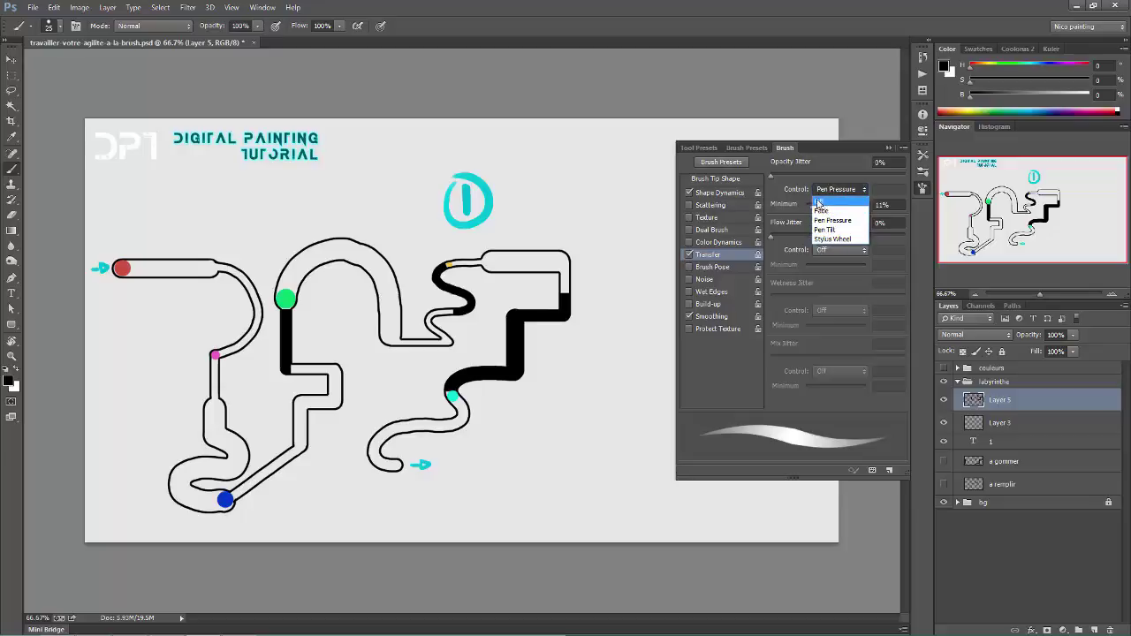
click(819, 201)
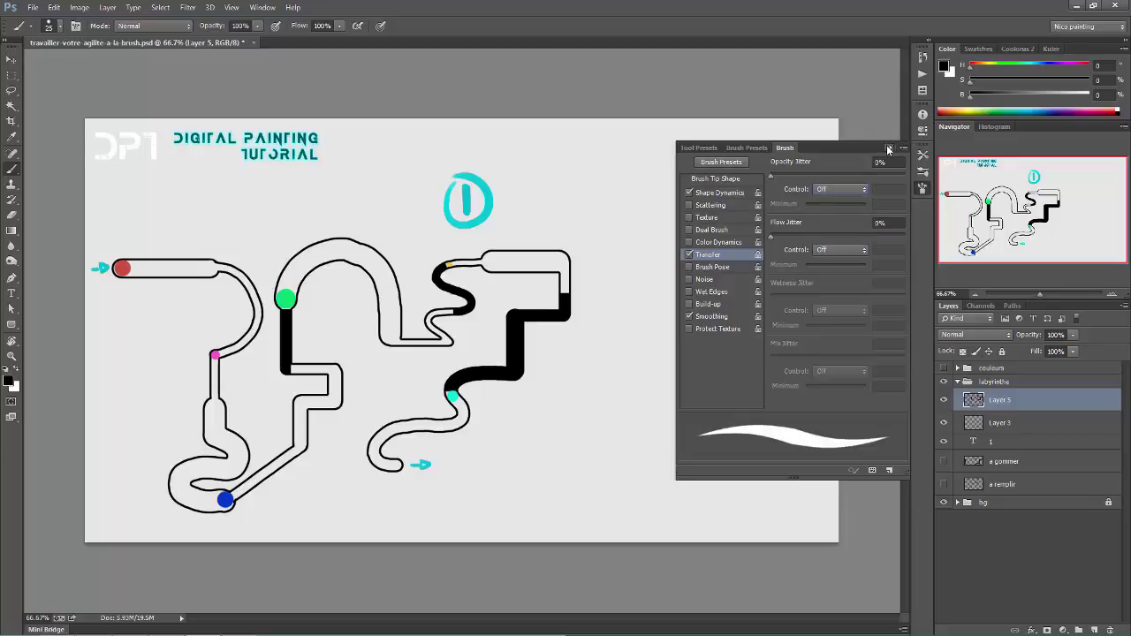
Set the brush's Shape Dynamics size jitter control to Off
click(725, 180)
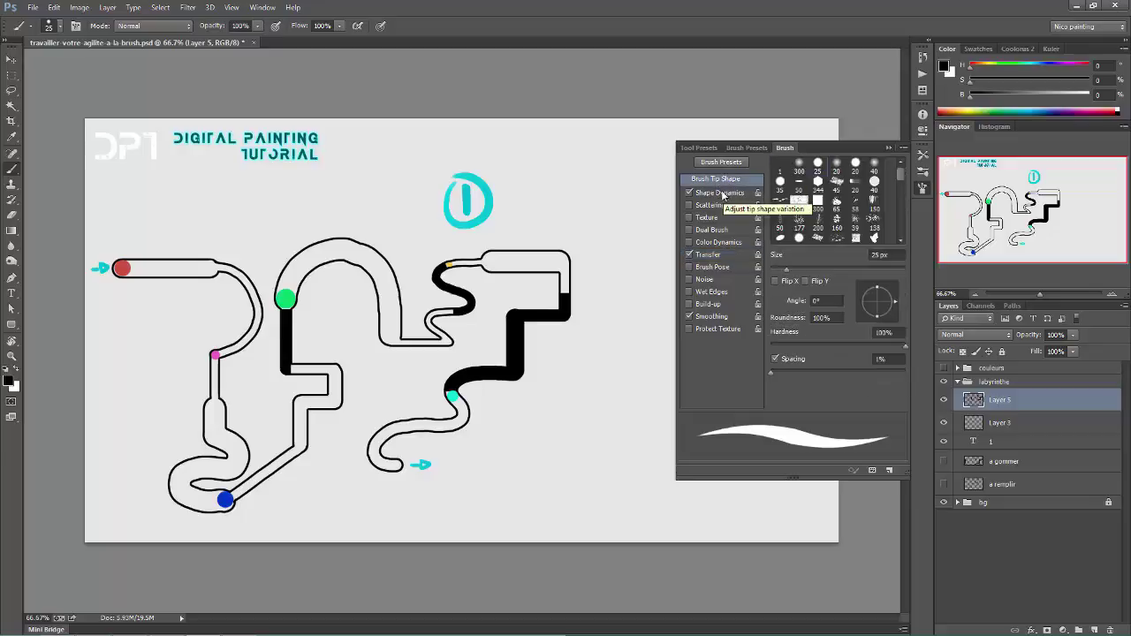
click(723, 193)
click(835, 190)
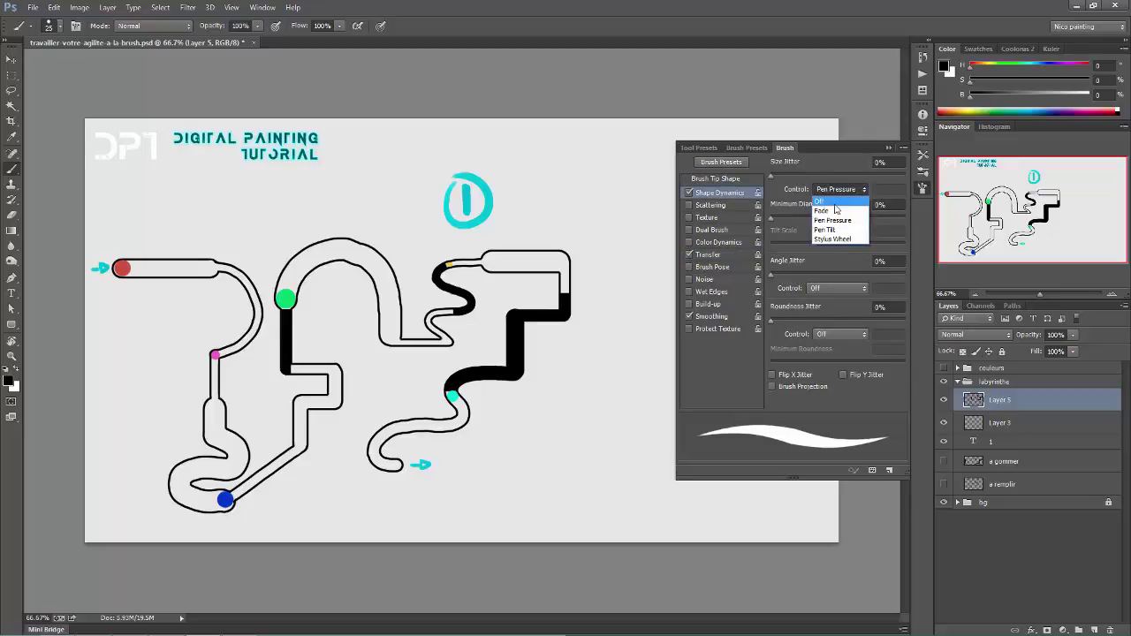
click(828, 202)
click(888, 147)
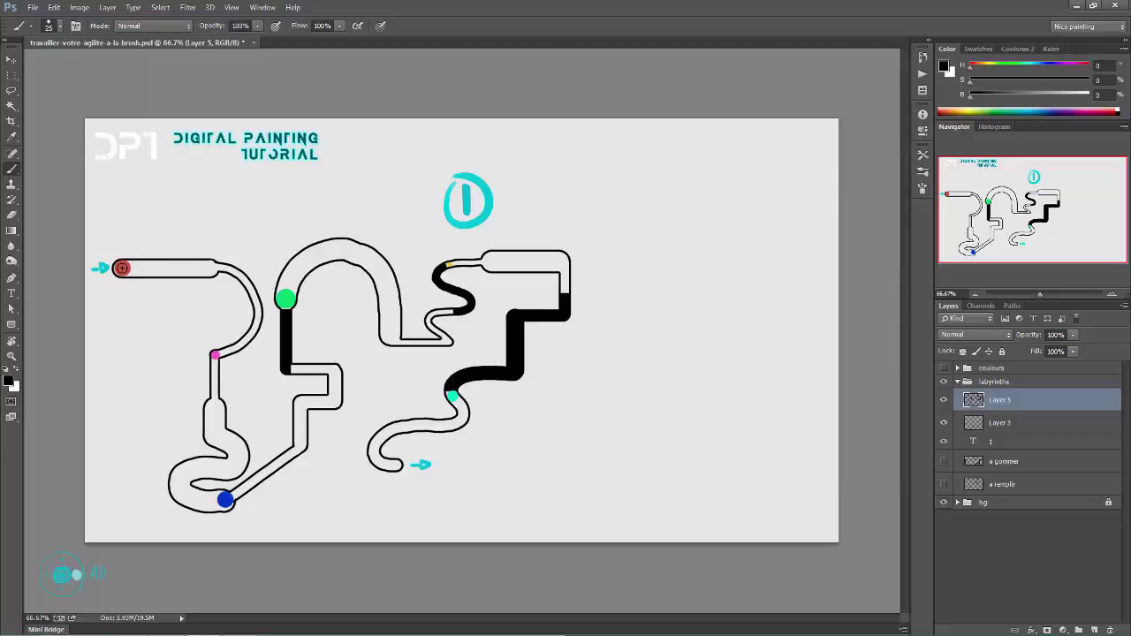
Sample the red start dot and paint the first straight corridor of the maze with a 45 px brush
alt+click(123, 268)
drag(122, 268, 131, 268)
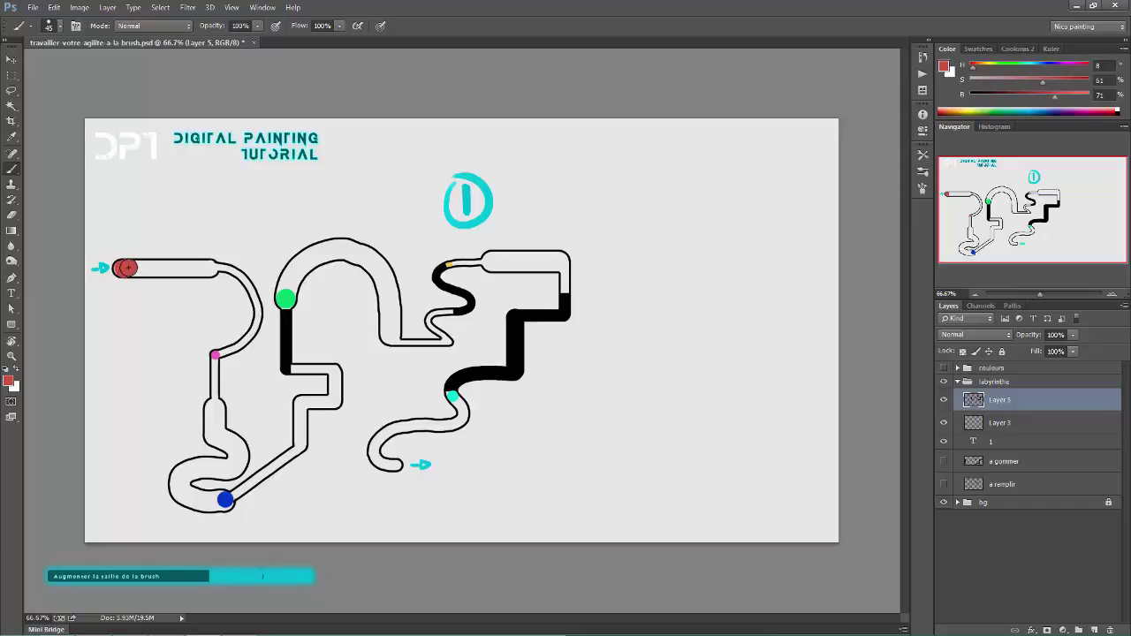
drag(132, 268, 208, 268)
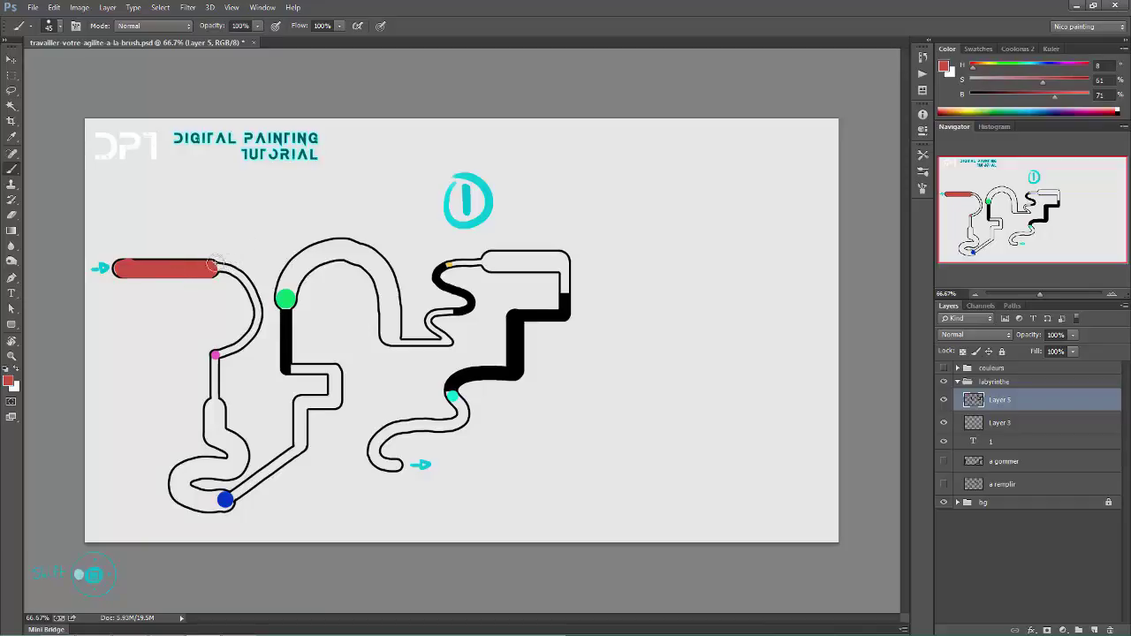
Reduce the brush to 28 px and paint the narrow curved corridor red down to the pink dot
key(bracketleft)
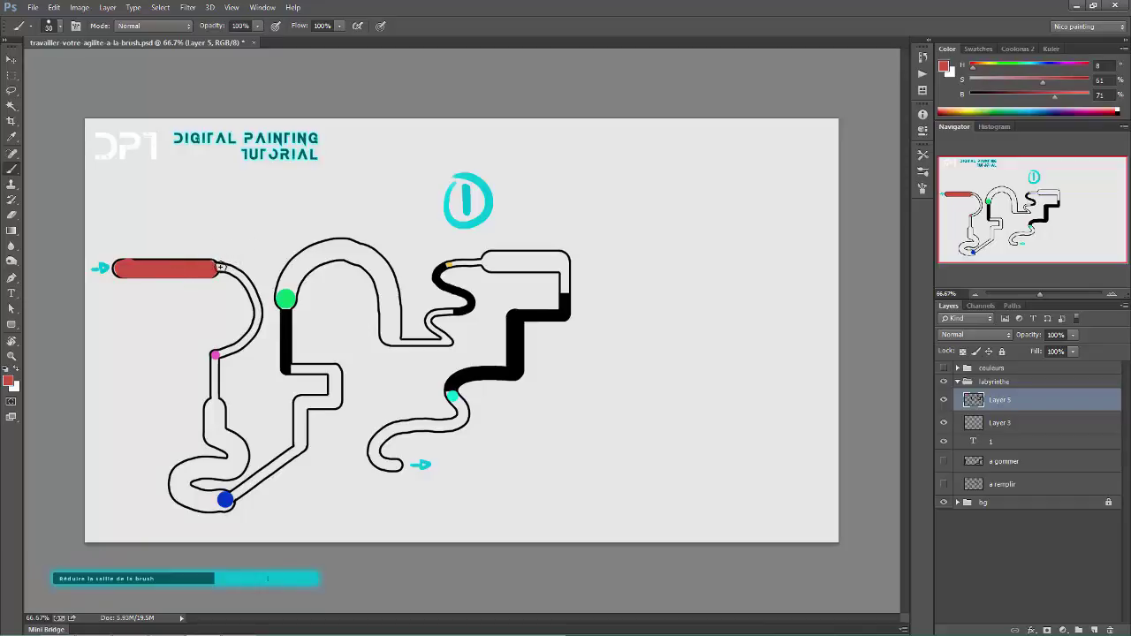
key(bracketleft)
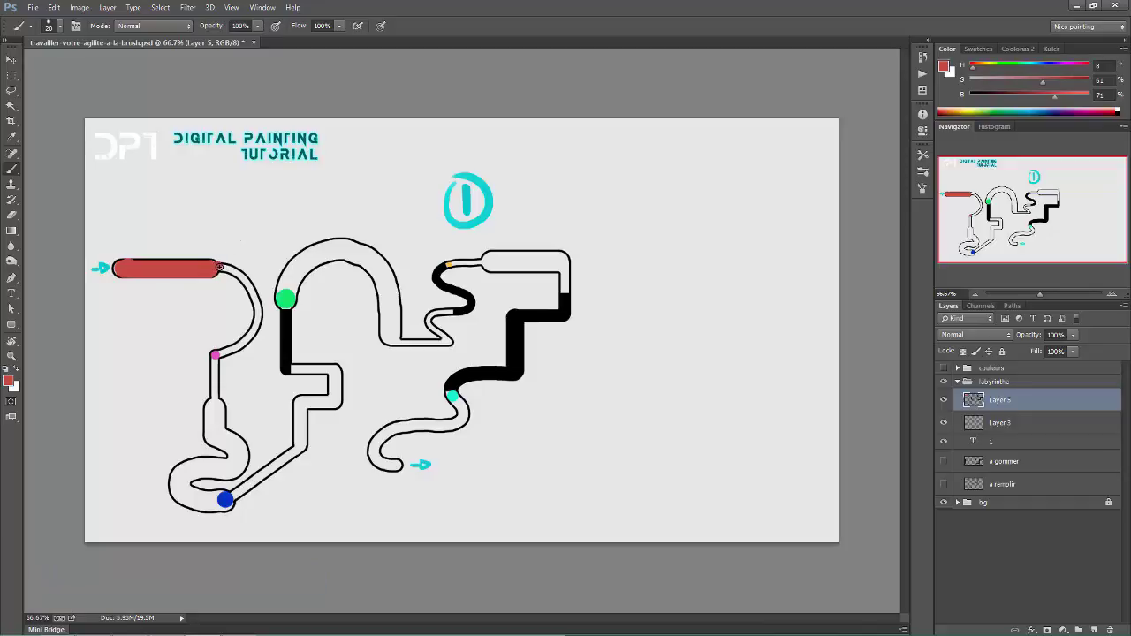
mouse_move(227, 269)
mouse_down()
mouse_move(249, 284)
mouse_move(258, 320)
mouse_move(222, 353)
mouse_up()
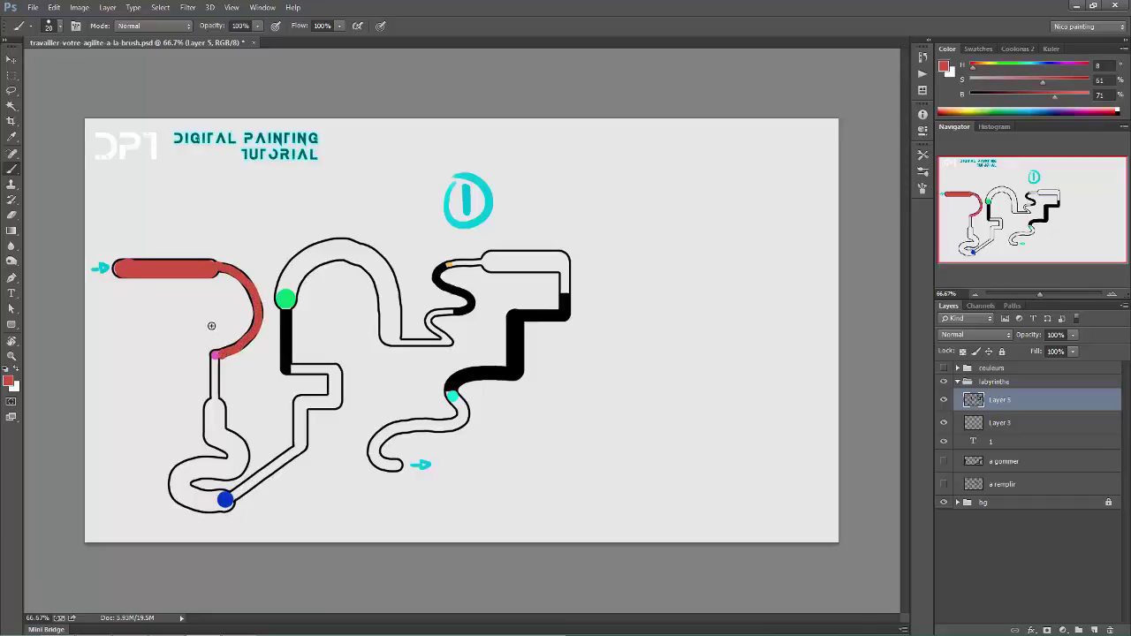
Sample the pink dot and paint its corridor to the blue dot, enlarging the brush to 50 px for the wide winding part
alt+click(213, 356)
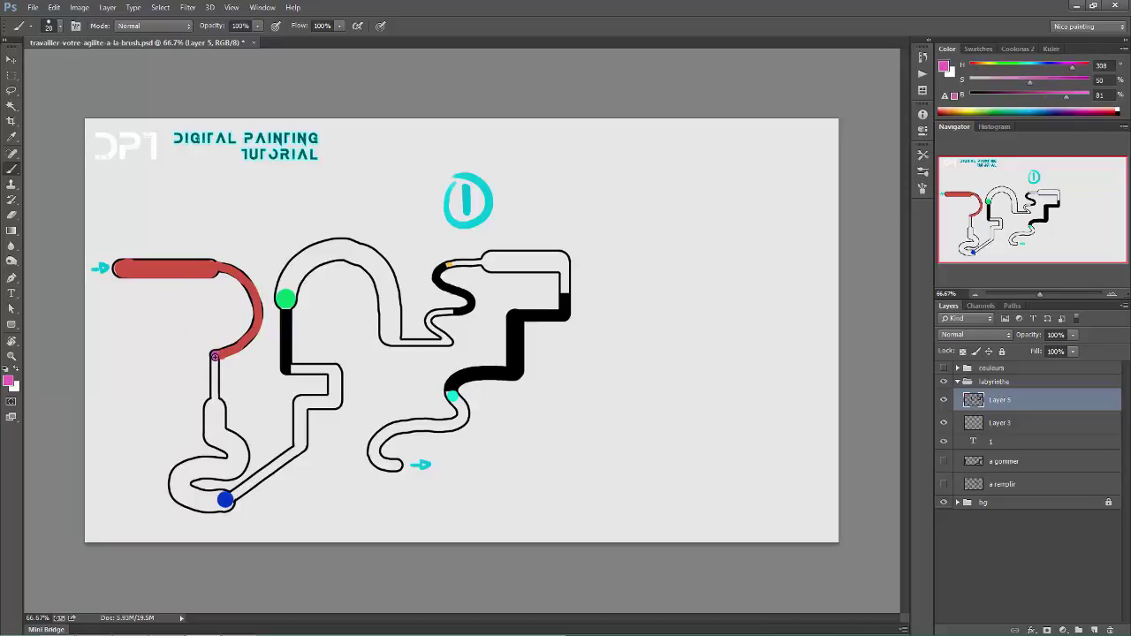
drag(215, 367, 215, 381)
key(bracketright)
key(bracketright)
key(bracketright)
key(bracketright)
key(bracketright)
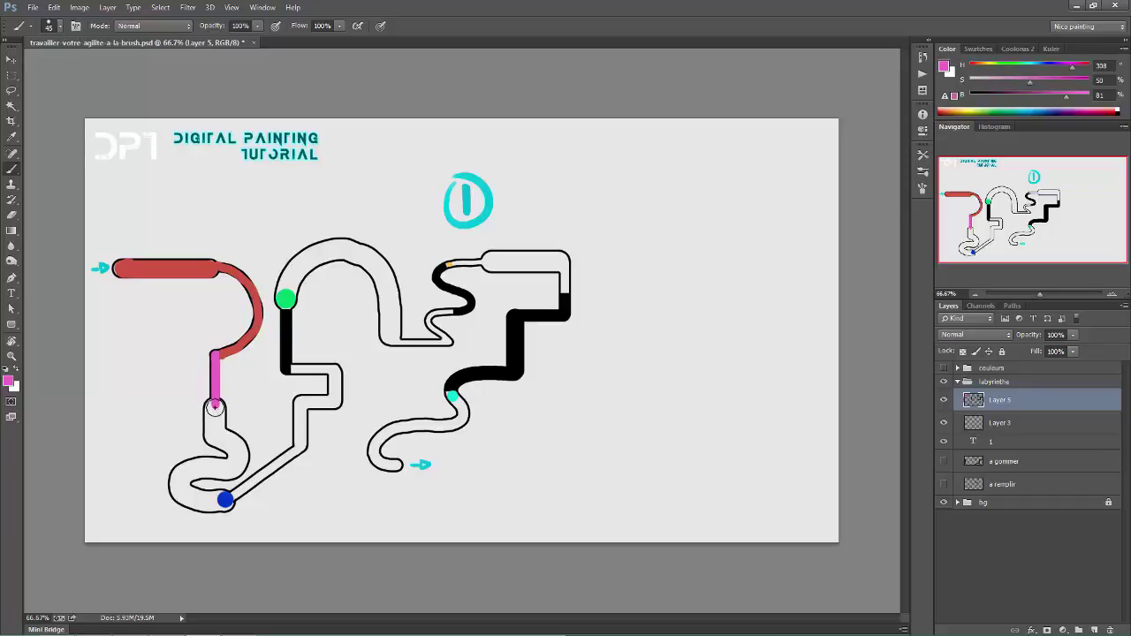
key(bracketright)
mouse_move(214, 406)
mouse_down()
mouse_move(206, 417)
mouse_move(234, 461)
mouse_move(183, 475)
mouse_move(179, 491)
mouse_move(216, 496)
mouse_up()
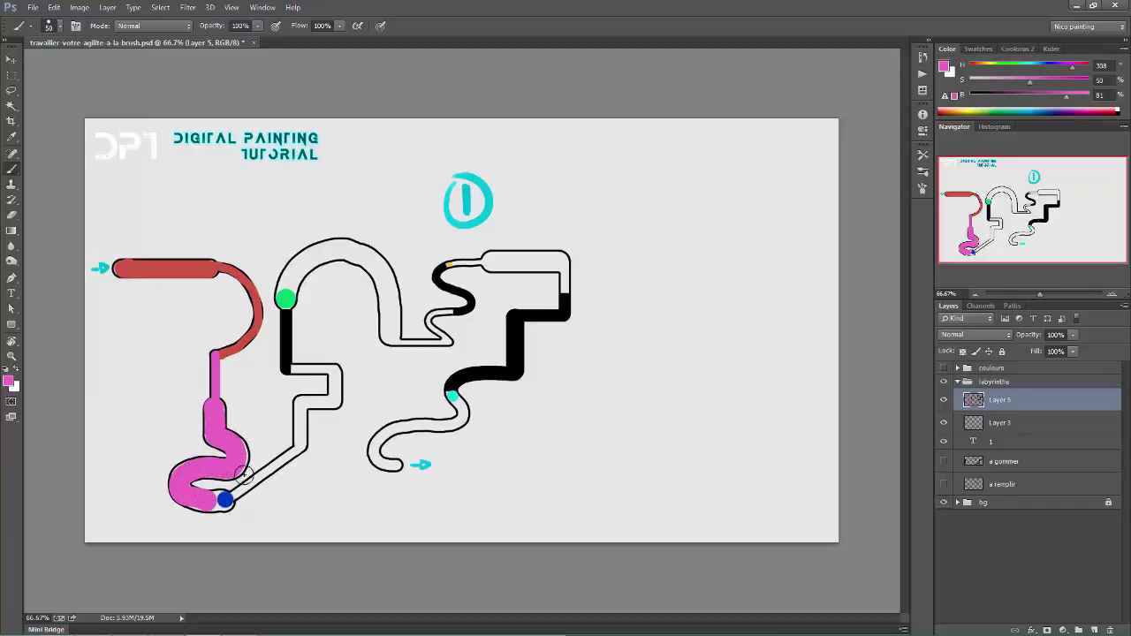
Sample the blue dot and paint a straight 25 px blue line through the diagonal corridor up to its corner
alt+click(227, 497)
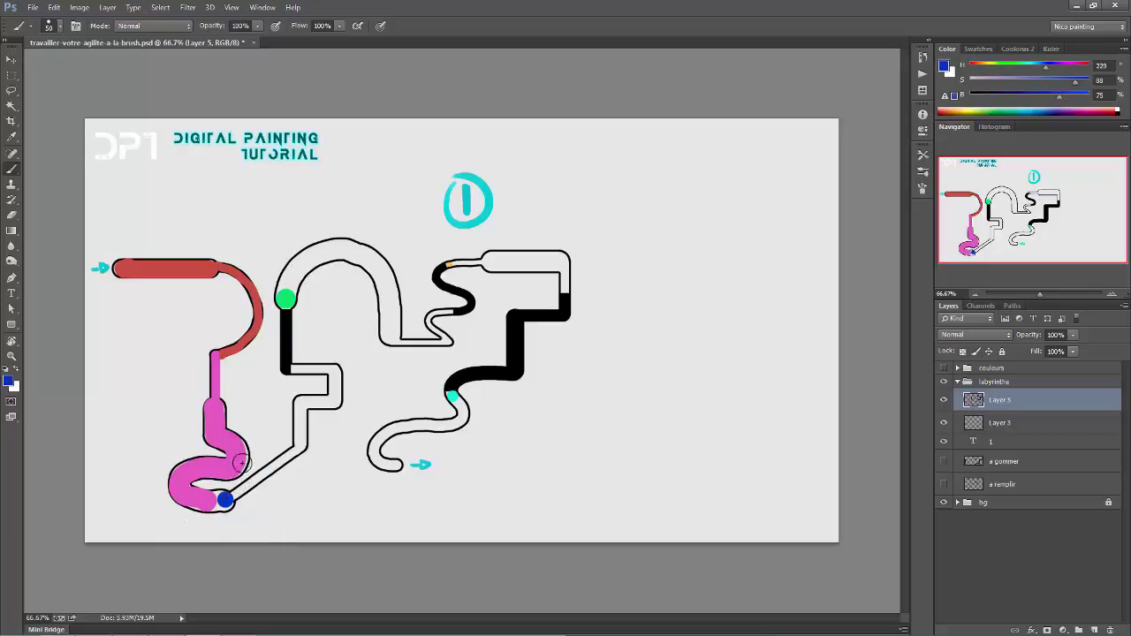
key(bracketleft)
key(bracketleft)
key(bracketleft)
key(bracketleft)
drag(230, 498, 272, 460)
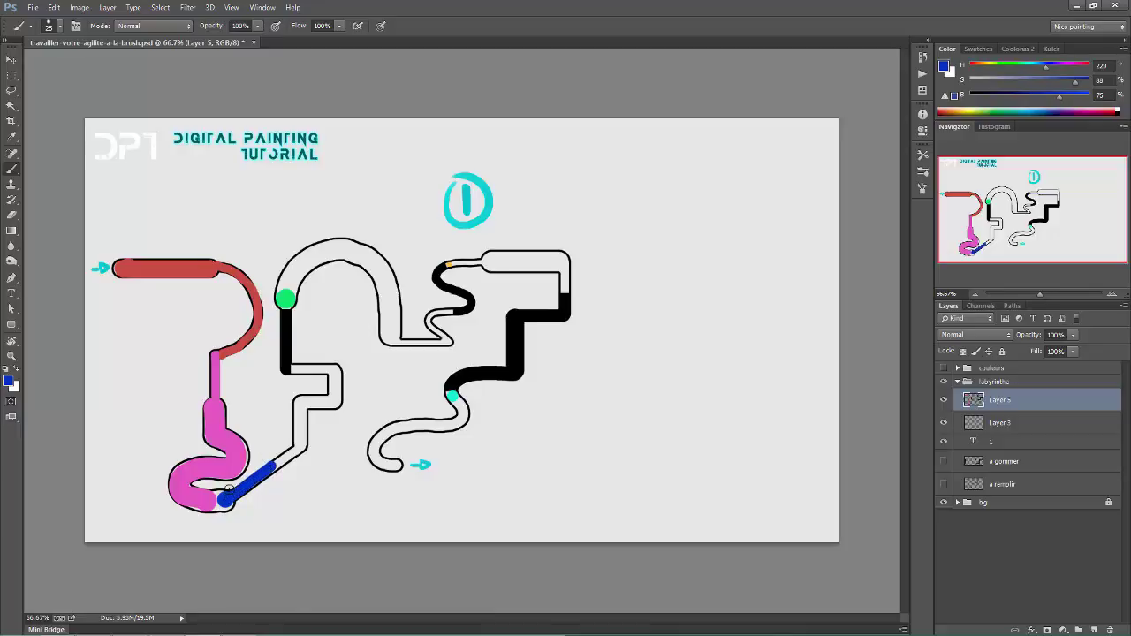
key(ctrl+alt+z)
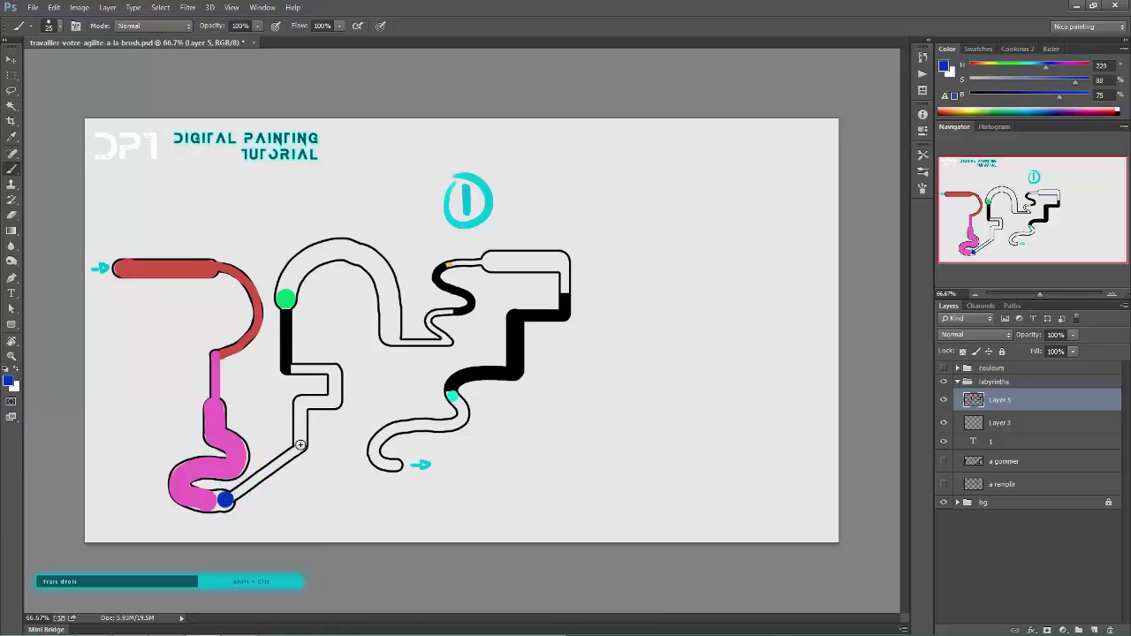
shift+click(299, 446)
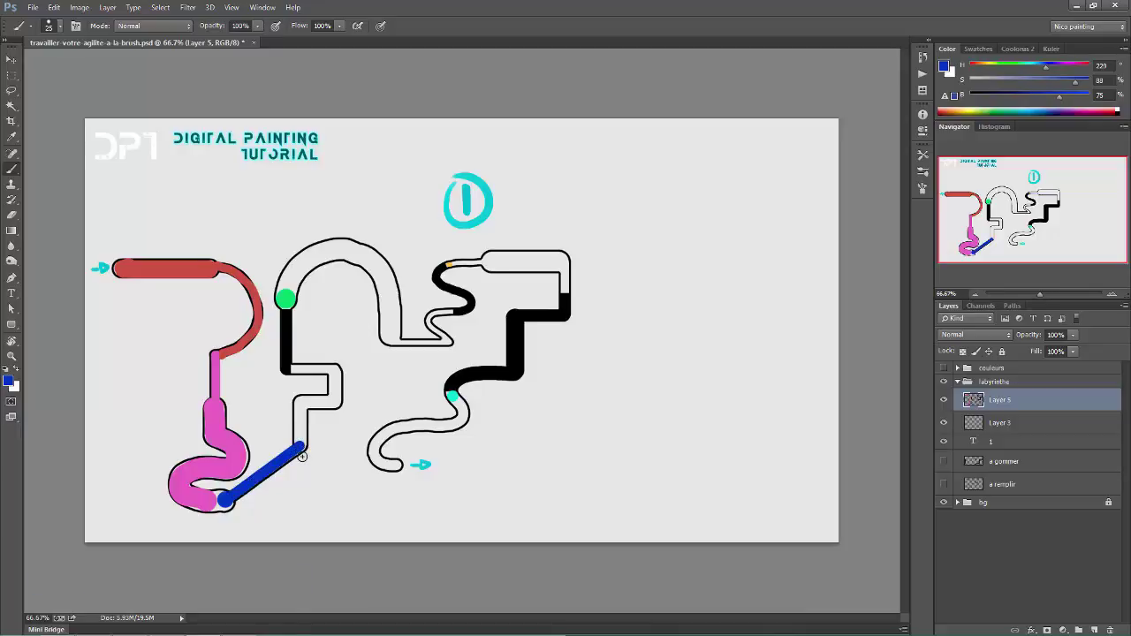
Continue the blue fill through the angular corridor with a 35 px brush, using 25 px for the last horizontal stretch
key(bracketright)
drag(300, 438, 300, 403)
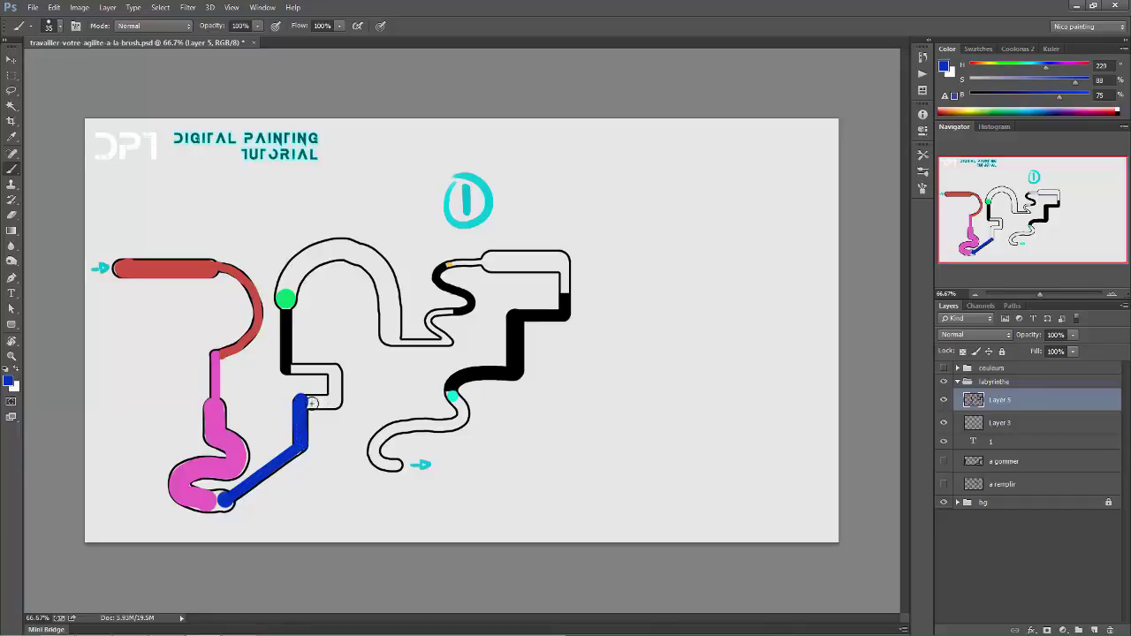
mouse_move(300, 402)
mouse_down()
mouse_move(333, 401)
mouse_move(324, 371)
mouse_up()
key(bracketleft)
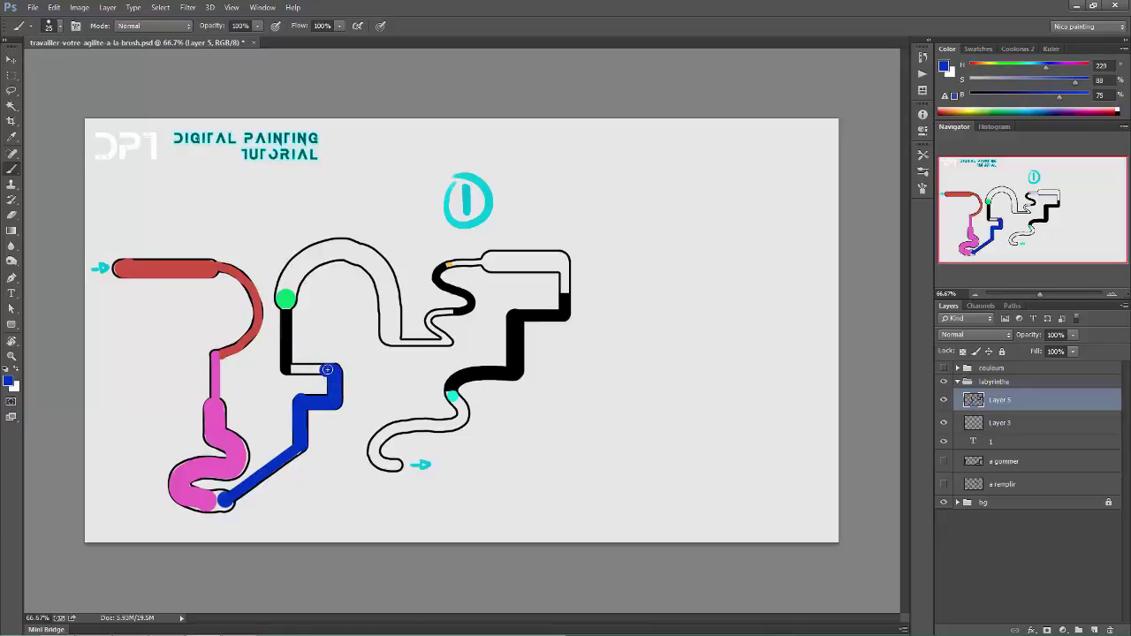
drag(325, 369, 297, 368)
Give the Eraser the 25 px Hard Round tip and set its Shape Dynamics size jitter control to Off
key(e)
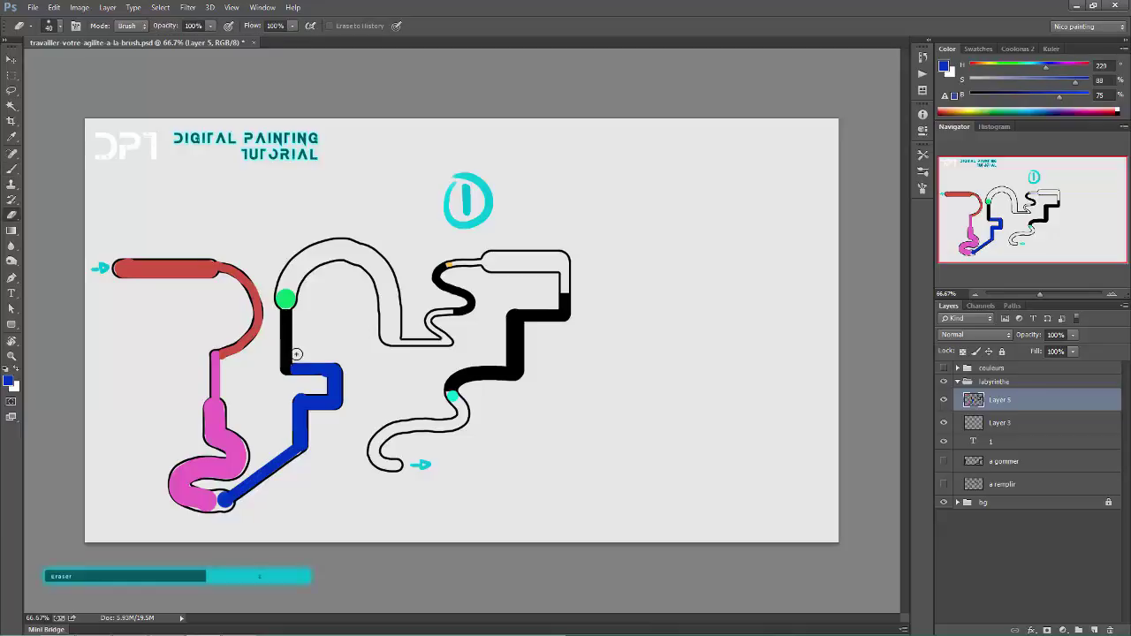
right_click(326, 293)
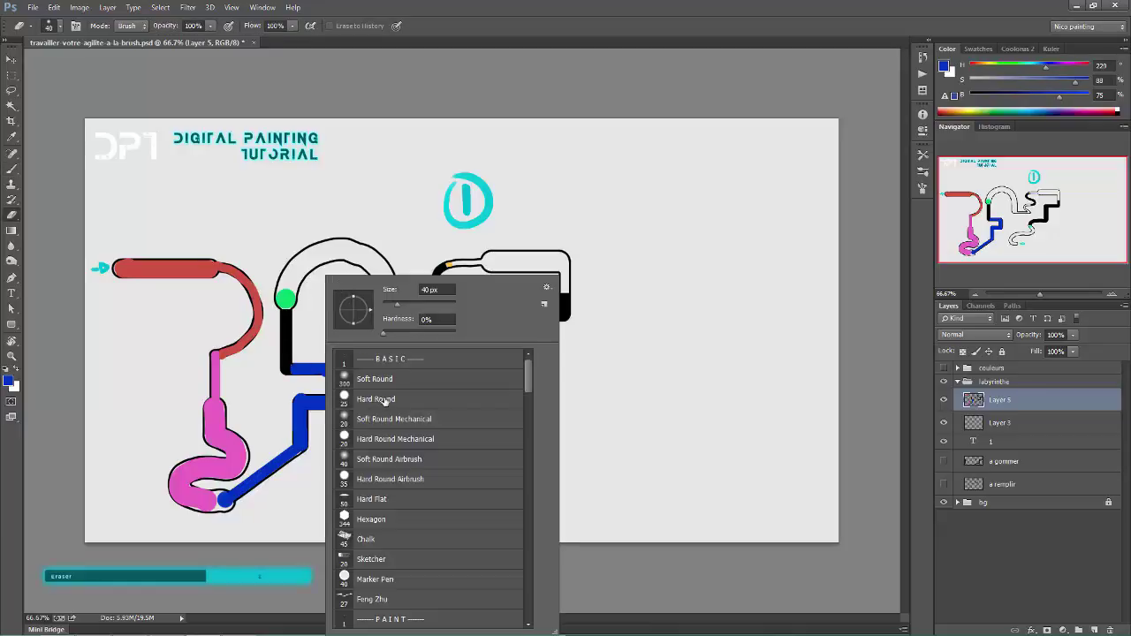
double_click(377, 399)
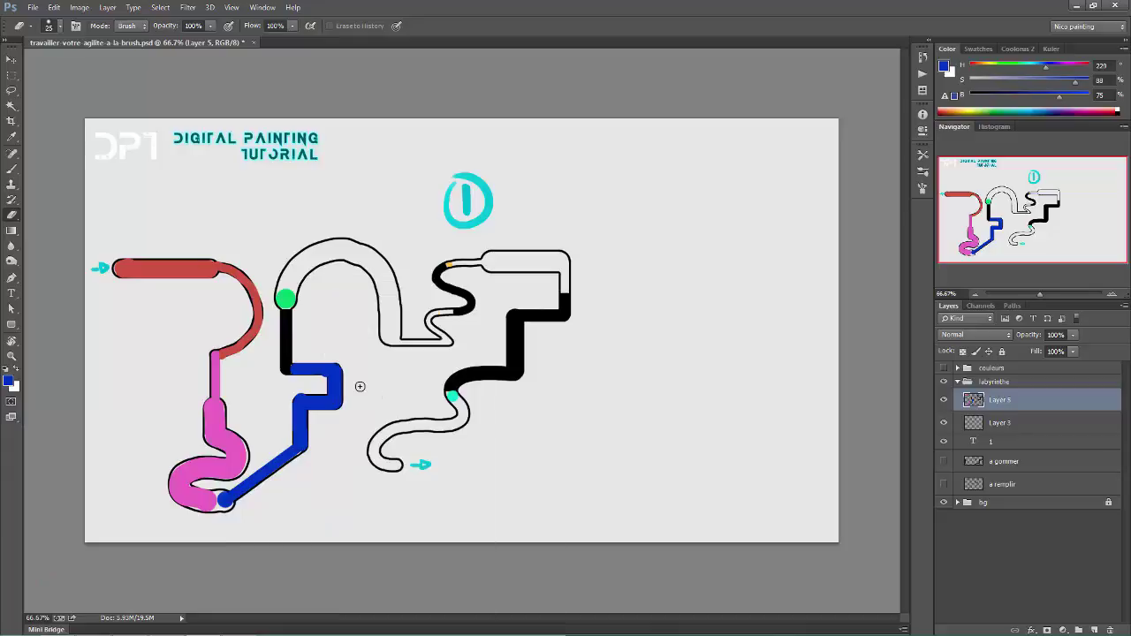
click(923, 188)
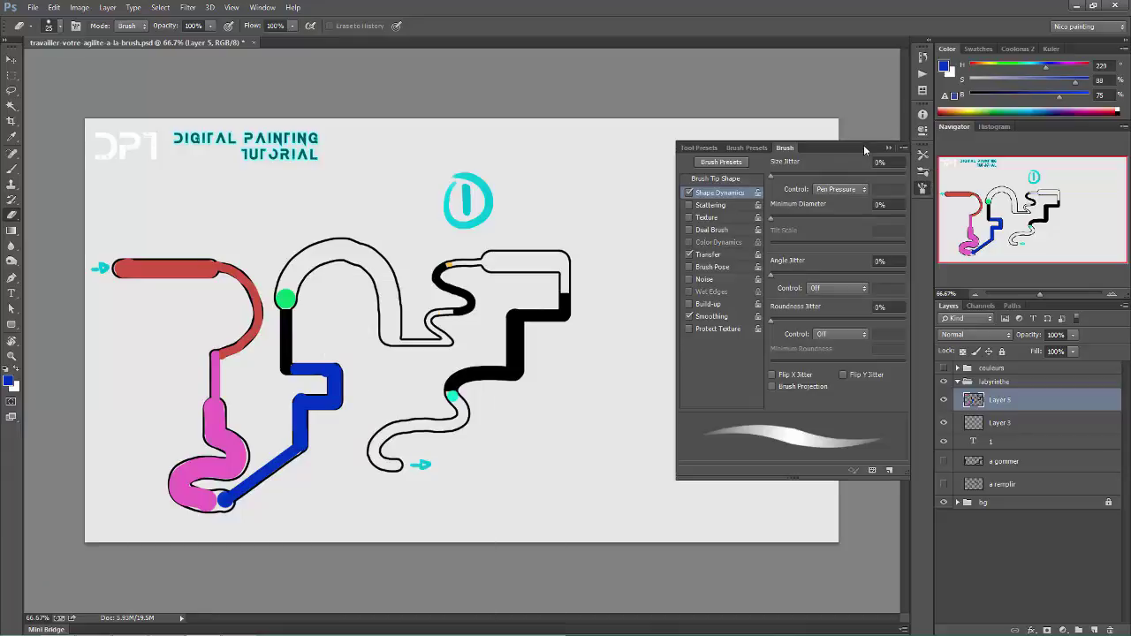
click(831, 189)
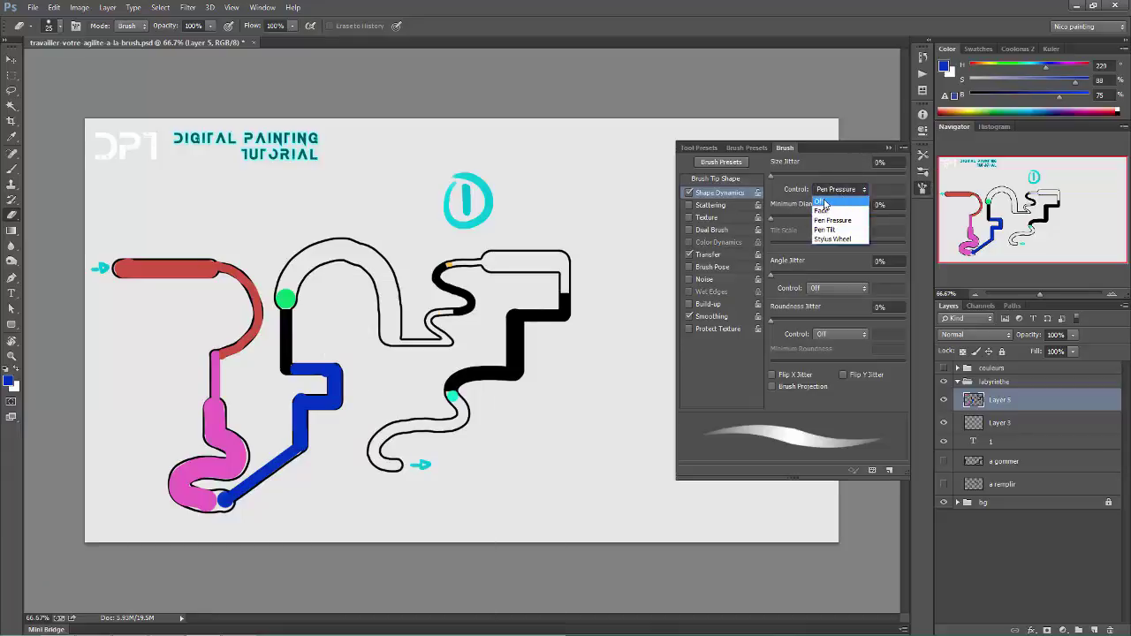
click(827, 200)
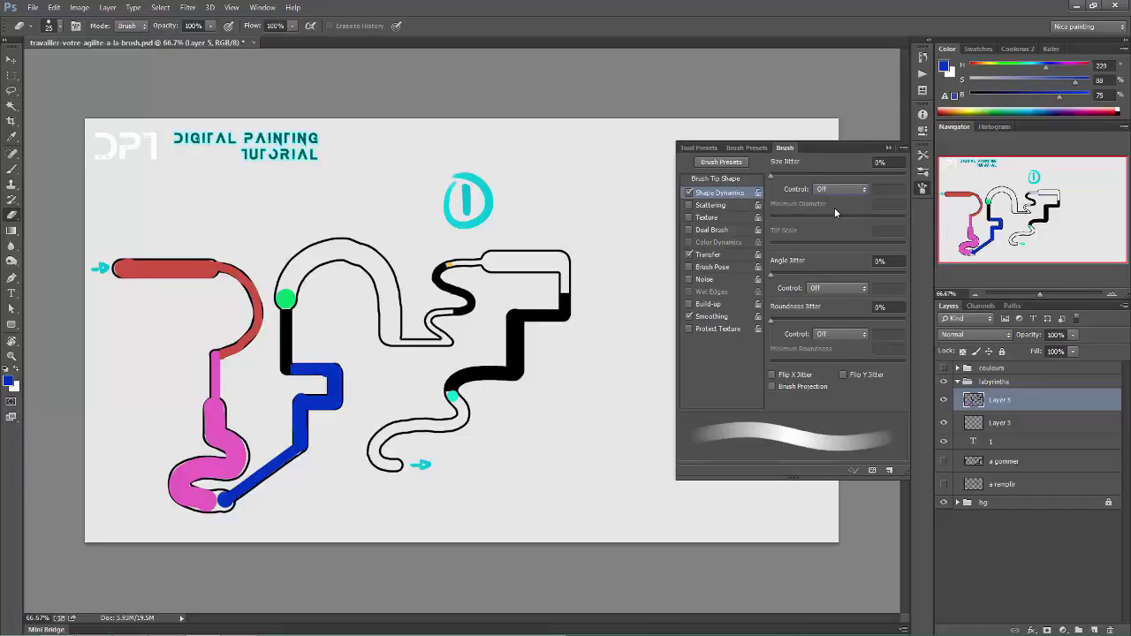
Set the Eraser's Transfer opacity jitter control to Off and erase the black fill in the vertical corridor below the green dot
click(706, 254)
click(845, 188)
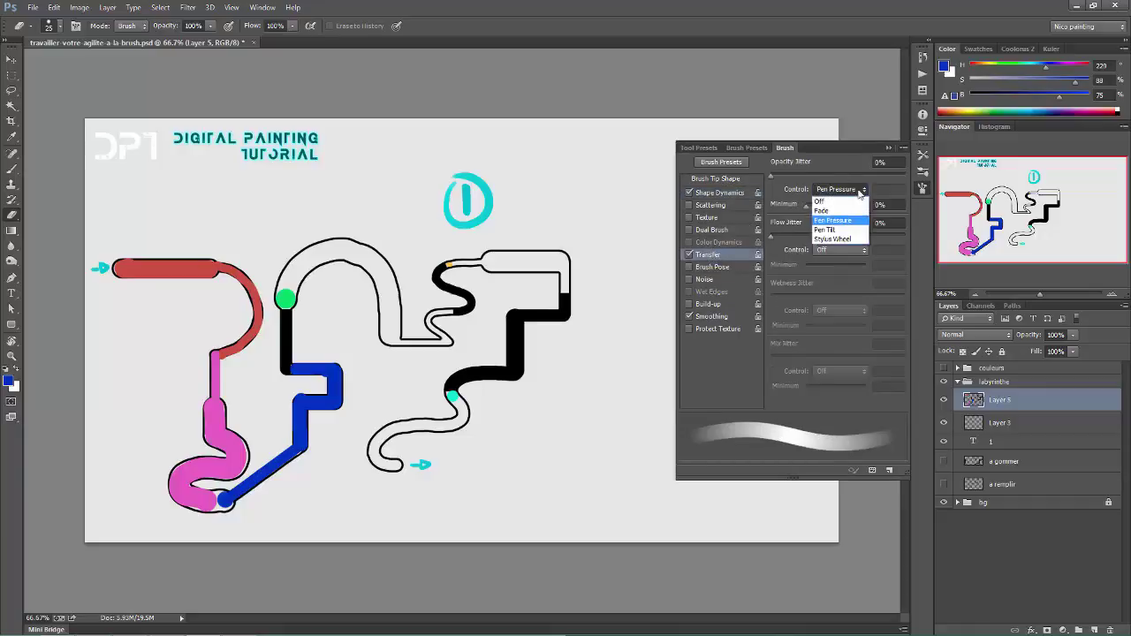
click(828, 200)
click(888, 147)
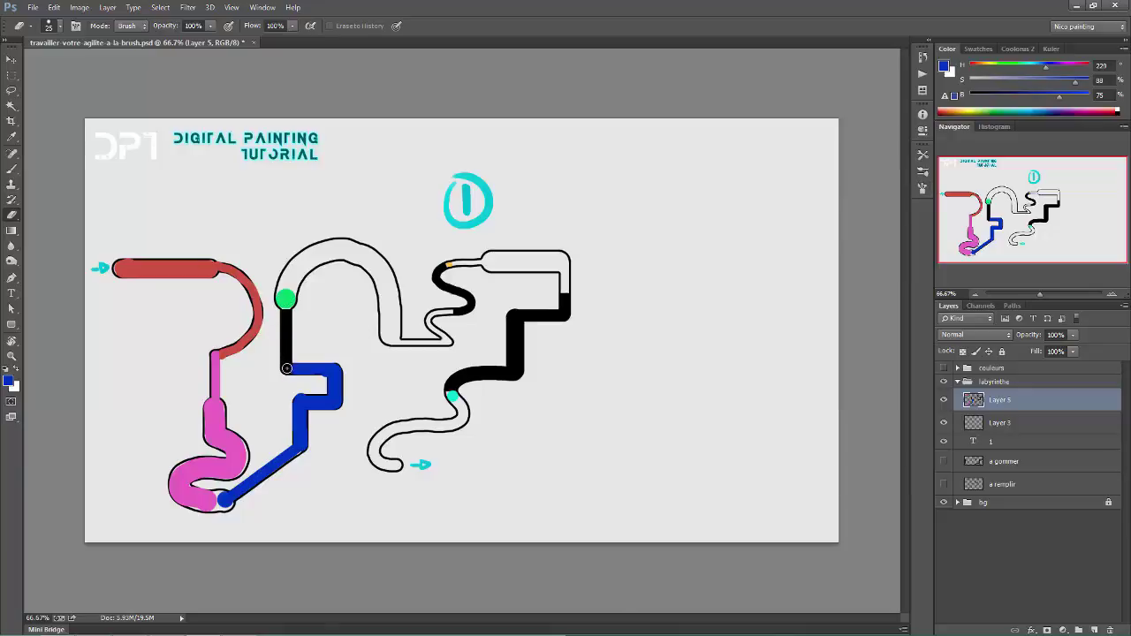
drag(287, 369, 286, 315)
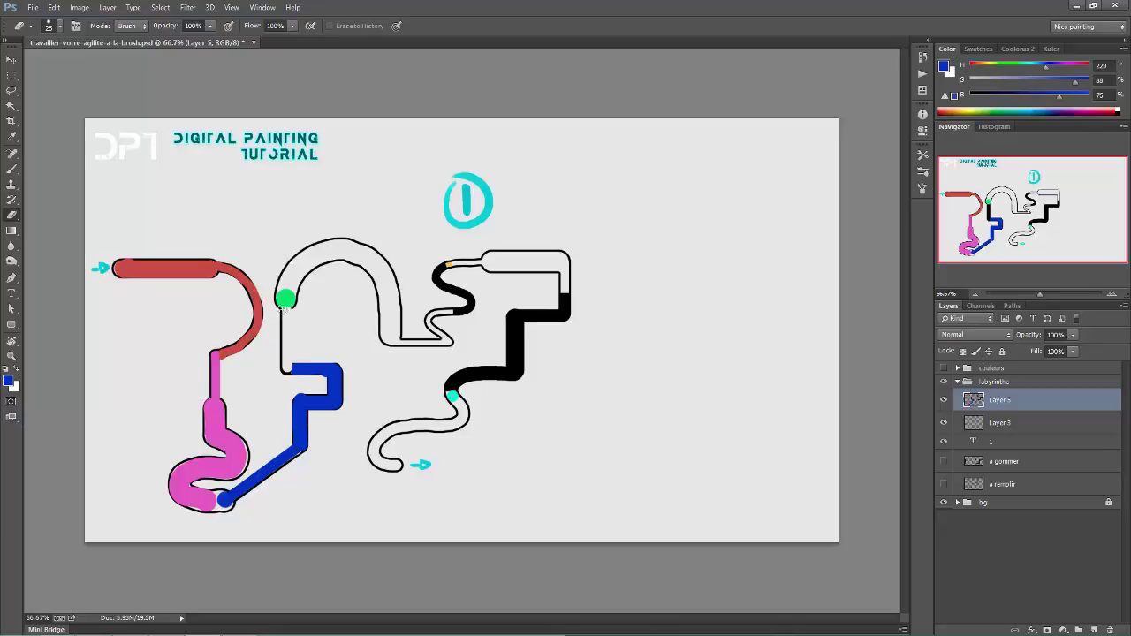
Sample the green dot and paint green along the wide arch with a 60 px brush
key(b)
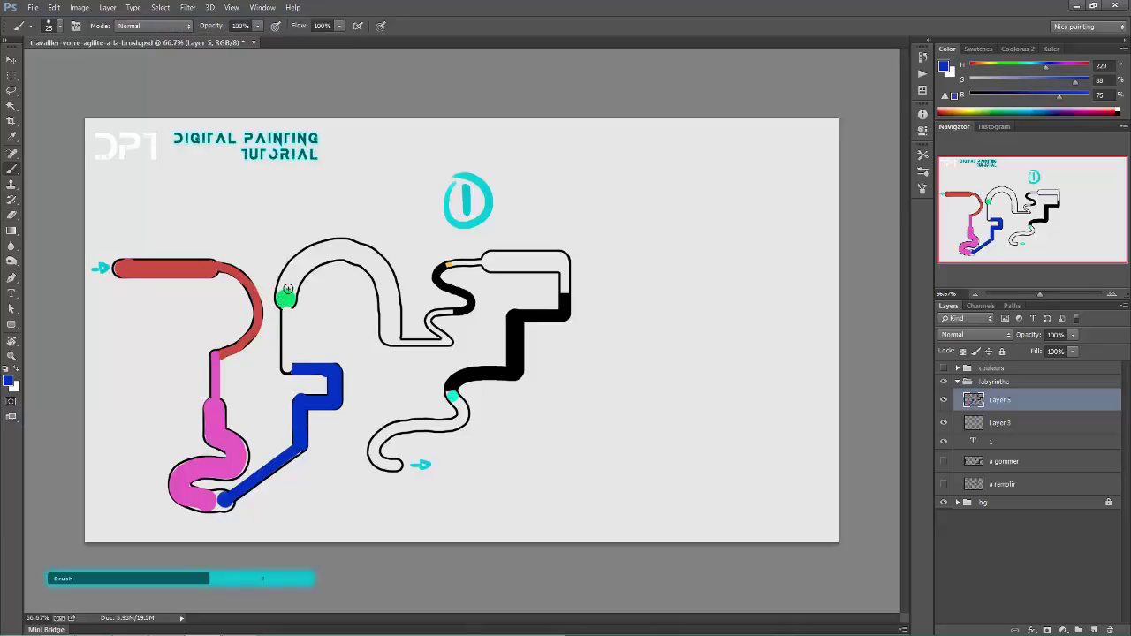
alt+click(285, 296)
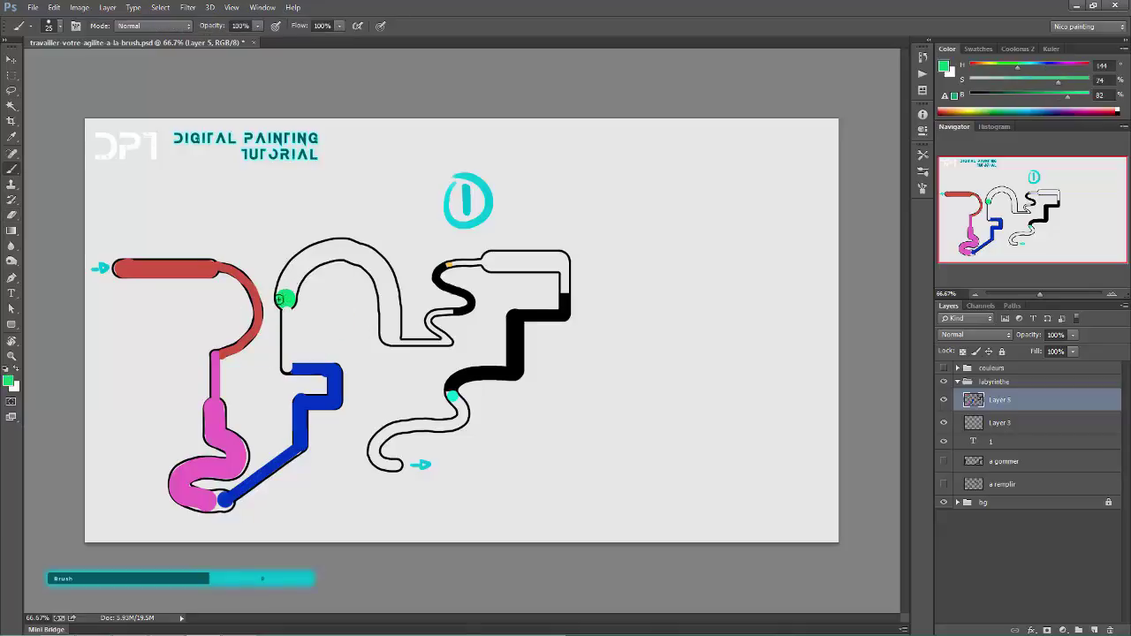
key(bracketright)
key(bracketright)
key(bracketright)
key(bracketright)
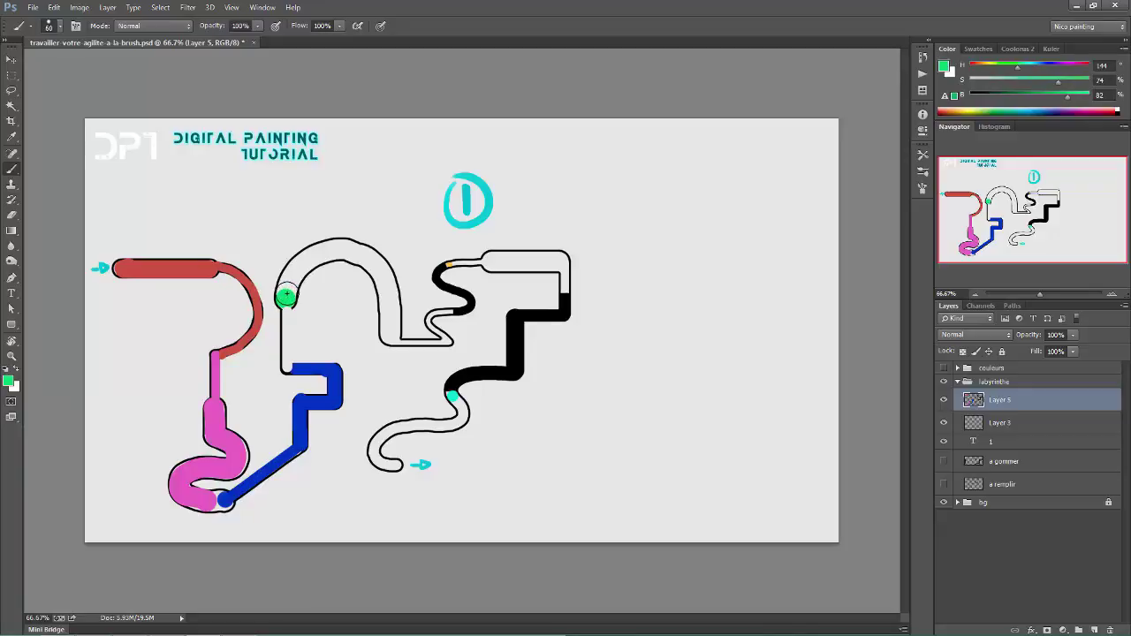
mouse_move(286, 296)
mouse_down()
mouse_move(322, 253)
mouse_move(362, 255)
mouse_move(377, 282)
mouse_up()
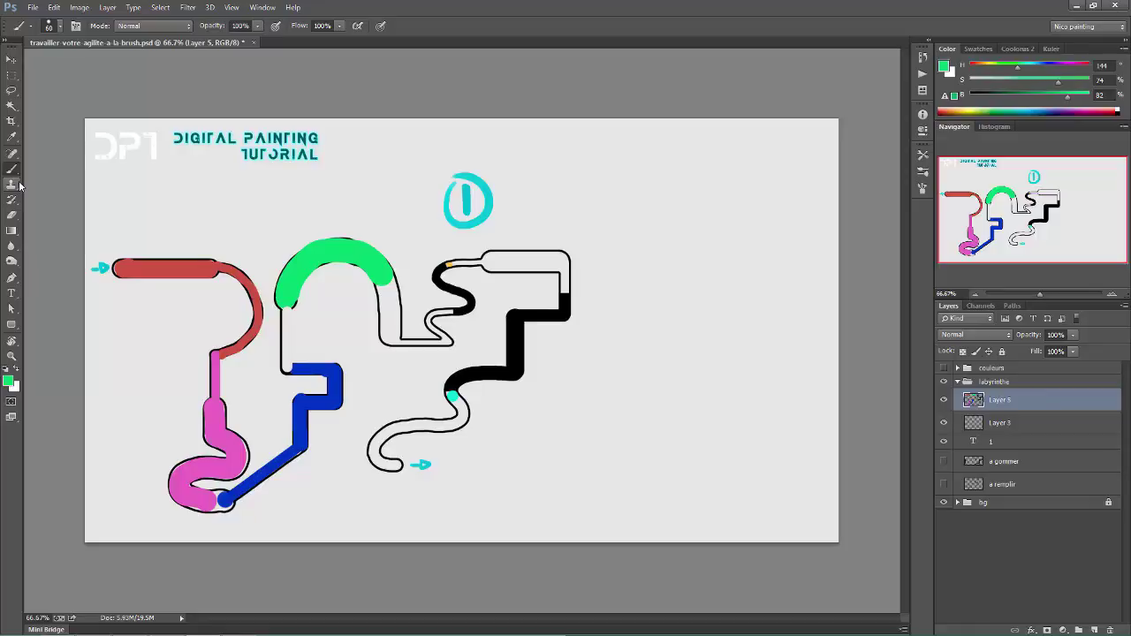
Show the couleurs group and switch the brush to the Soft Round tip
click(943, 368)
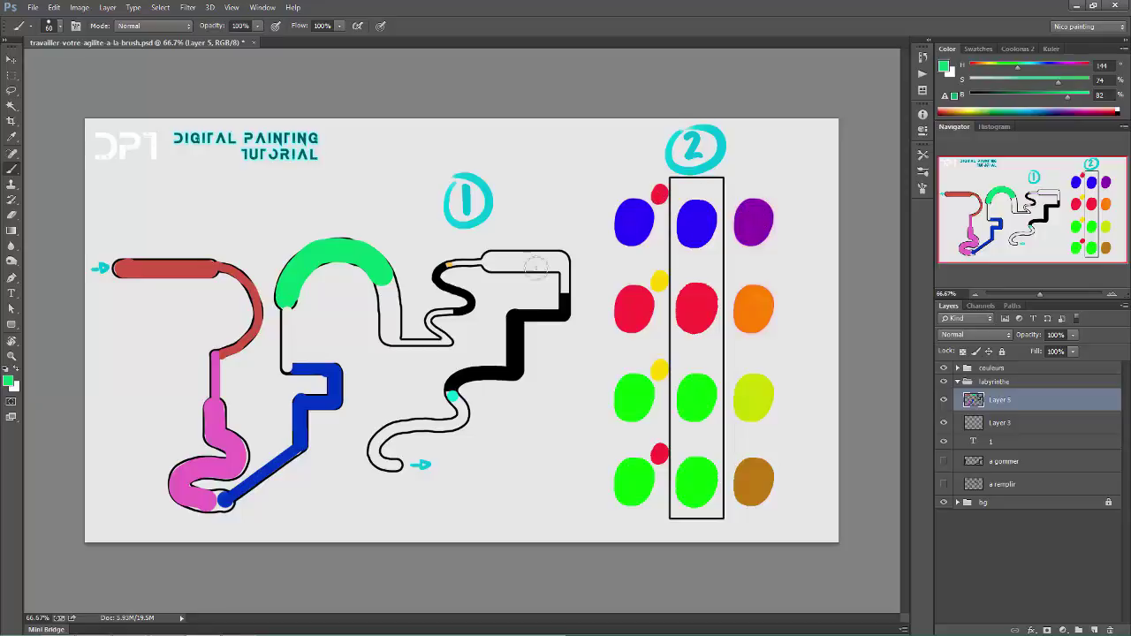
right_click(585, 252)
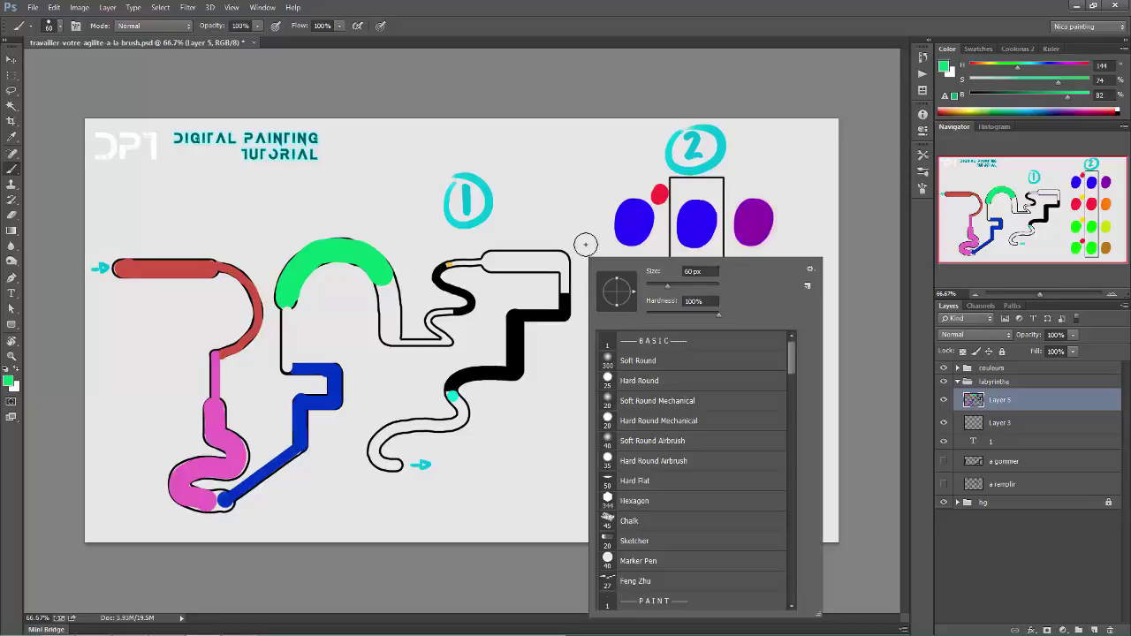
double_click(638, 361)
Set the brush's Transfer opacity jitter control and Shape Dynamics size jitter control to Pen Pressure
click(923, 190)
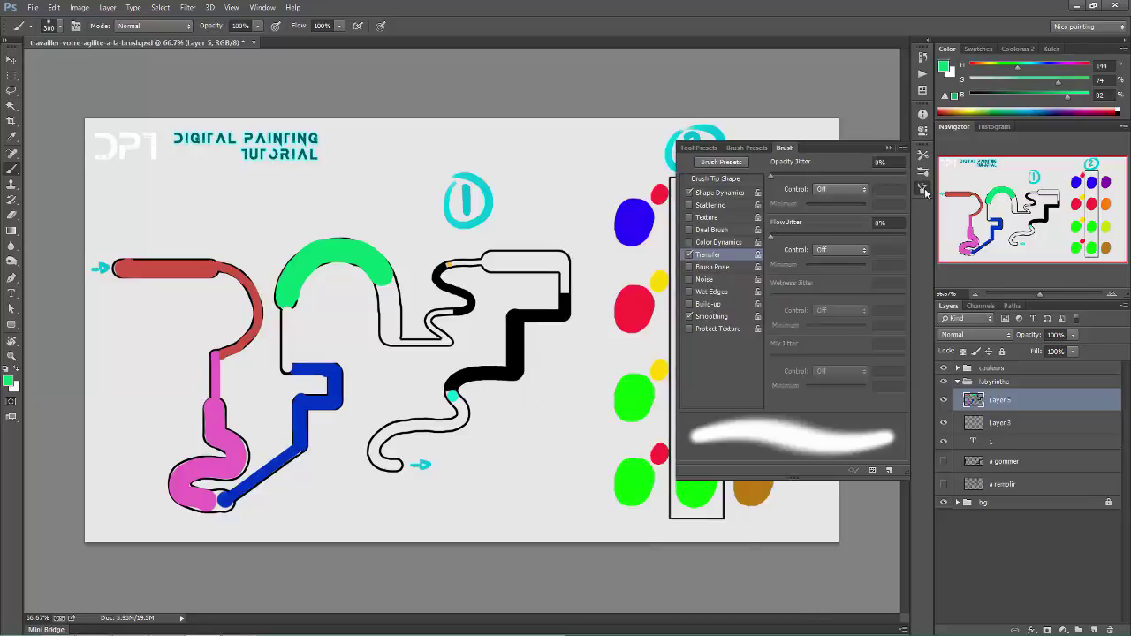
click(833, 191)
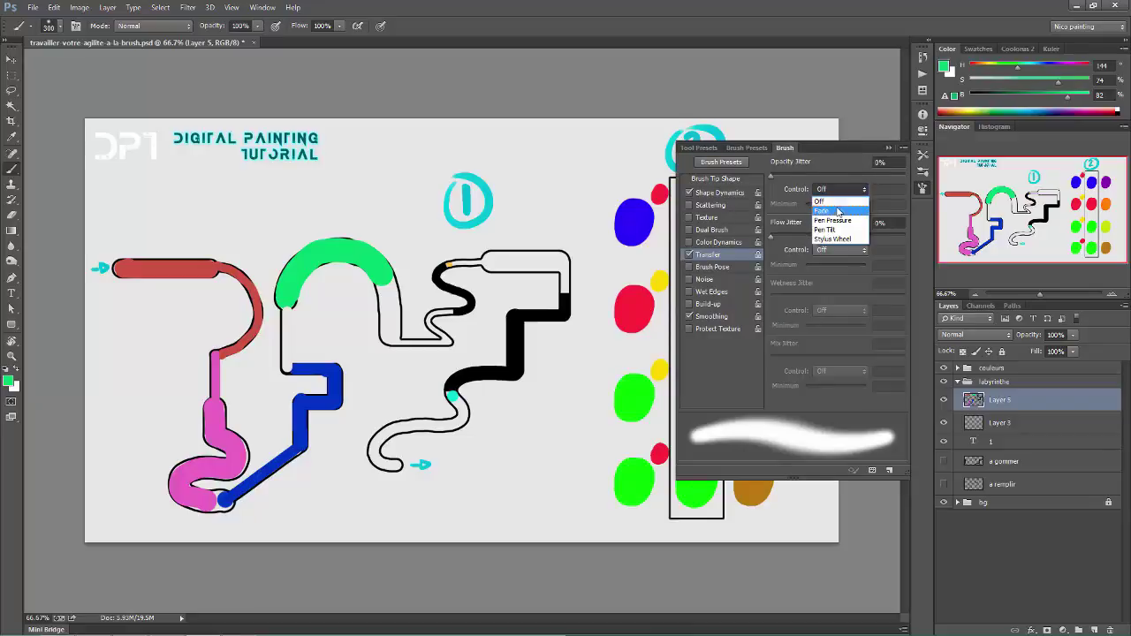
click(833, 220)
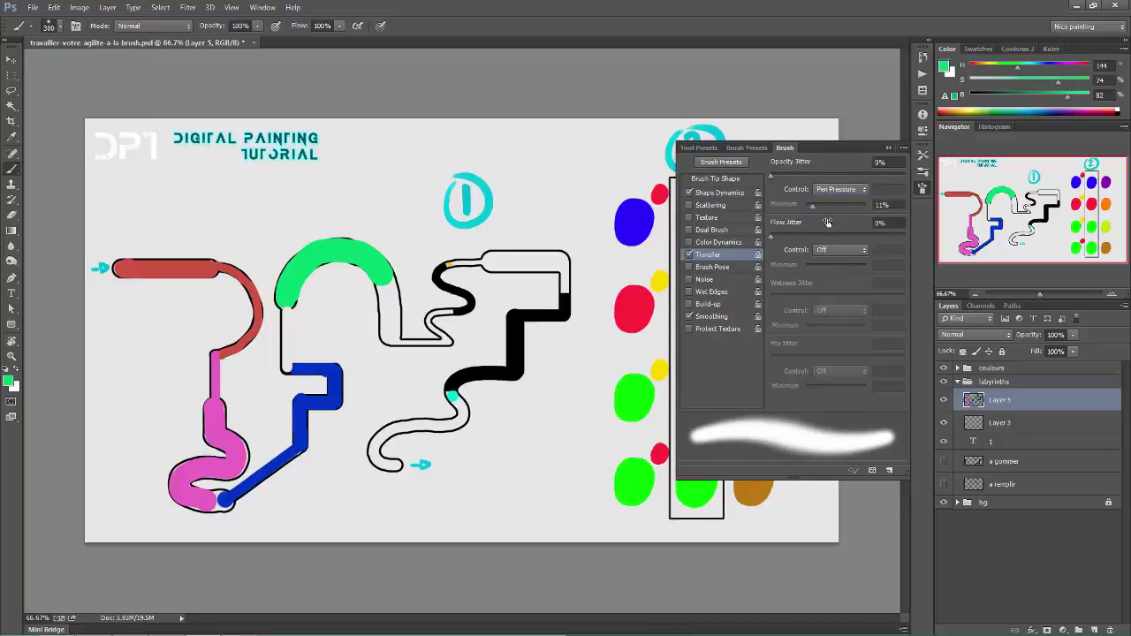
click(712, 193)
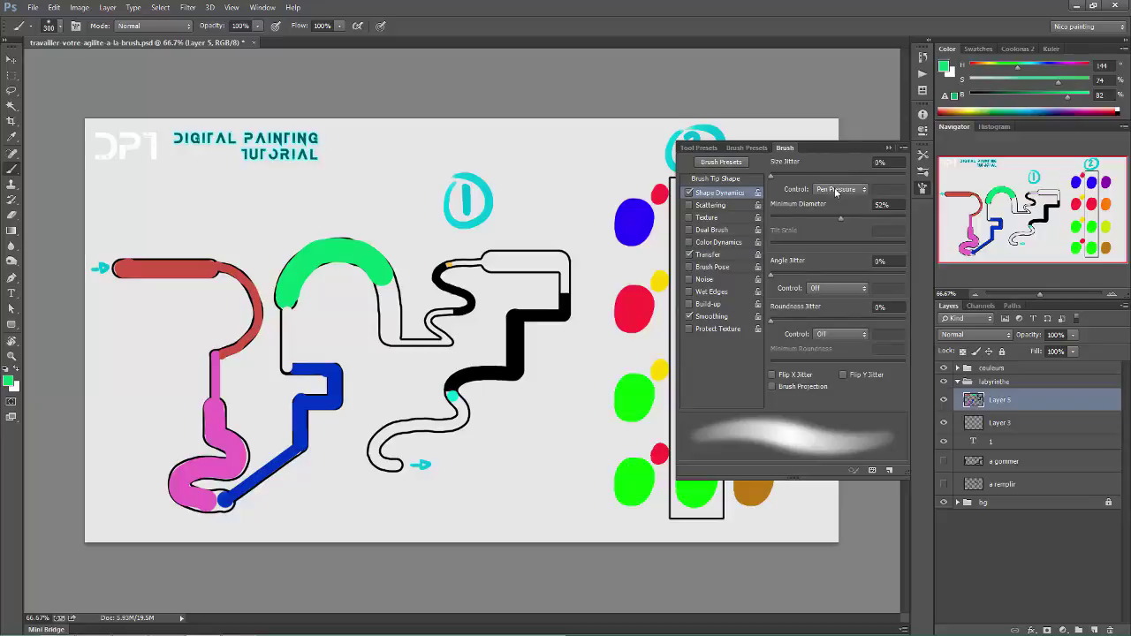
click(840, 191)
click(833, 219)
click(889, 147)
Reduce the soft brush size to 125 px
key(bracketleft)
key(bracketleft)
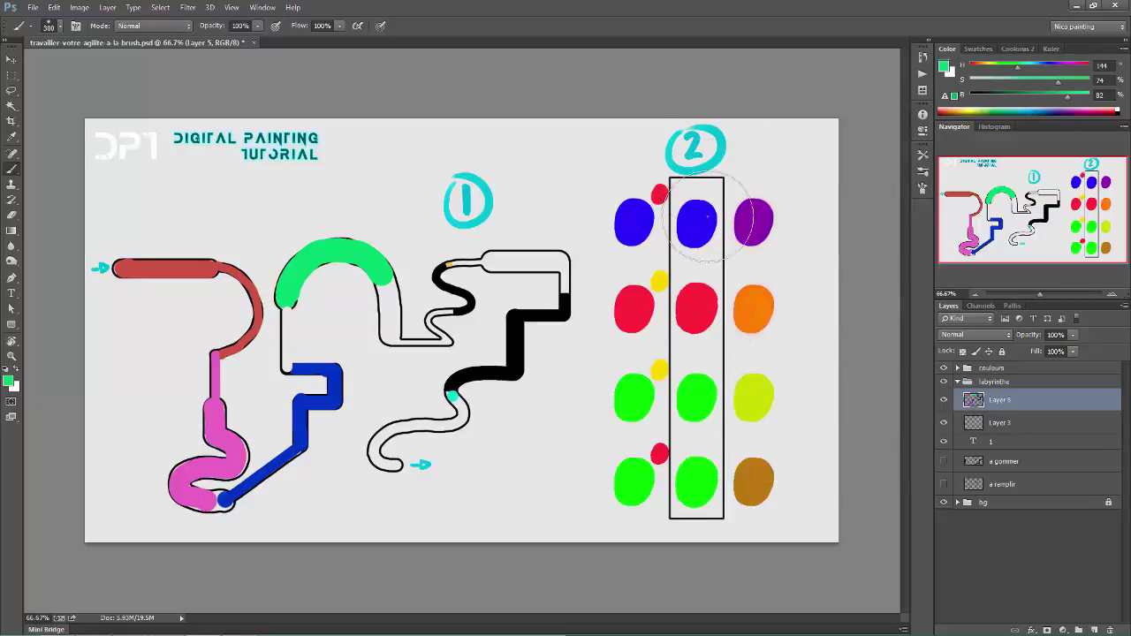
key(bracketleft)
key(bracketleft)
key(bracketleft)
Make the couleurs layer active and select the boxed blue dot with the Magic Wand
ctrl+click(692, 274)
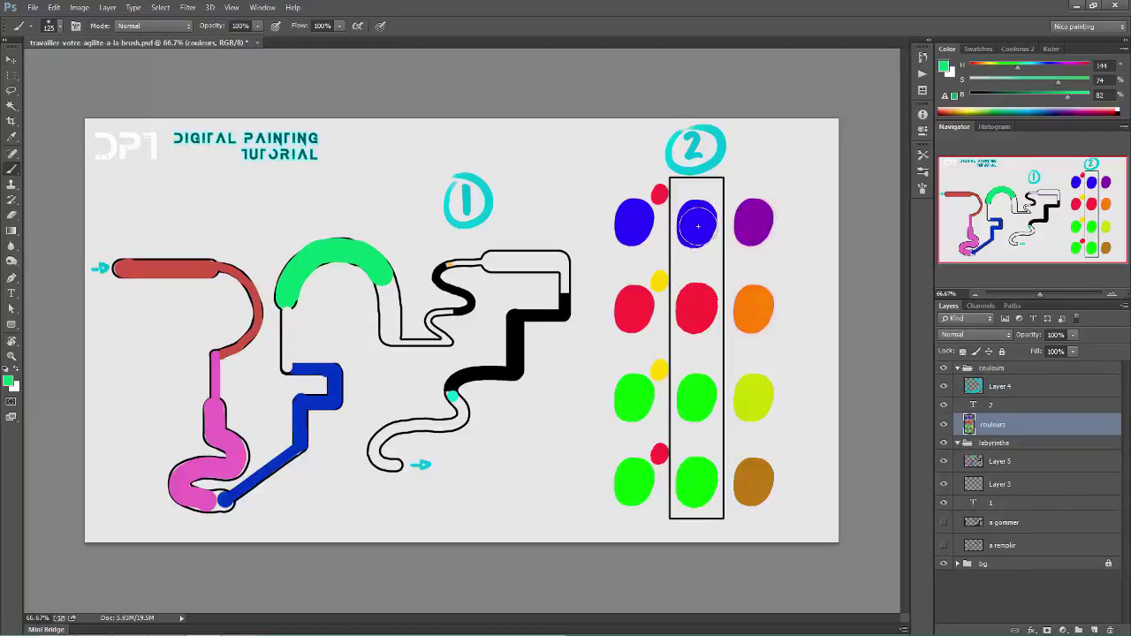
key(w)
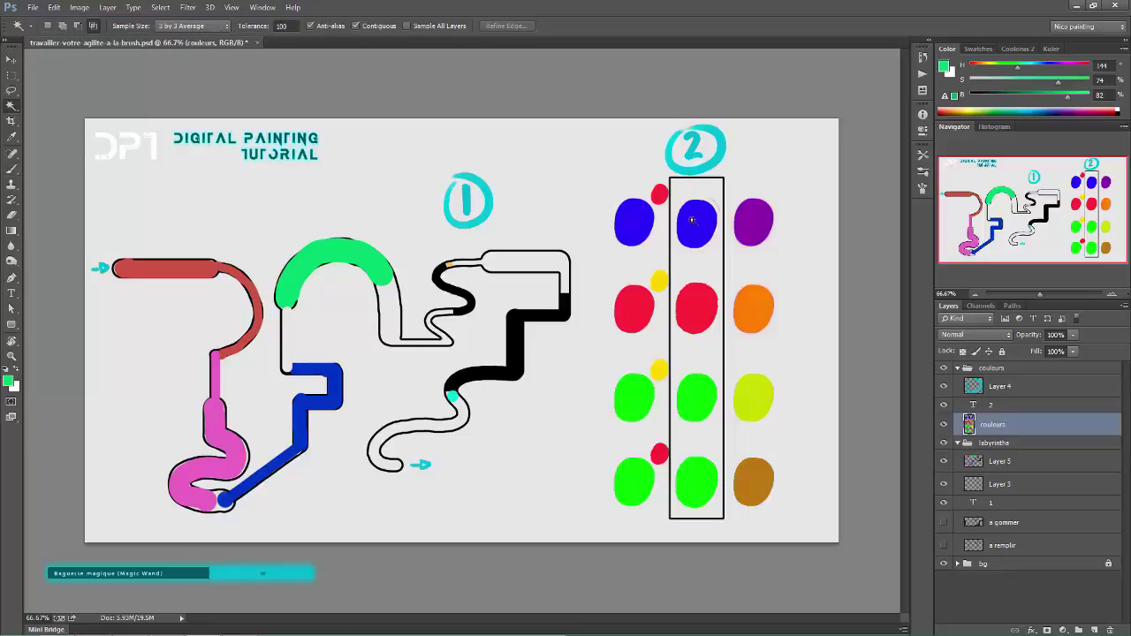
click(694, 220)
Sample the small red dot beside the blue row and brush it over the selected blue dot at 200 px
key(b)
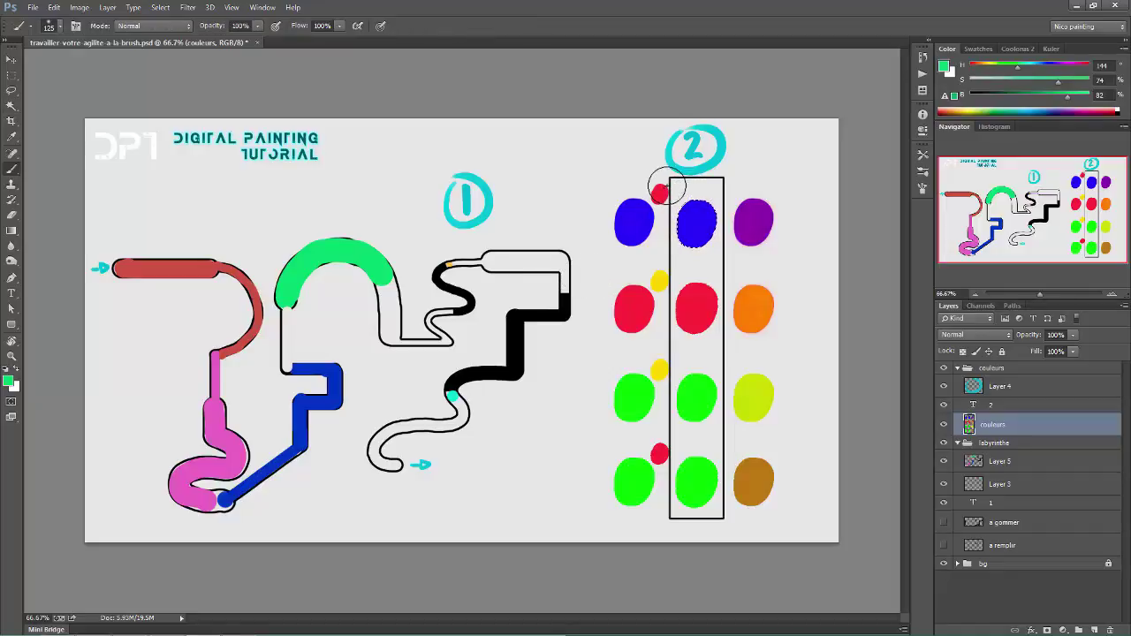
alt+click(661, 191)
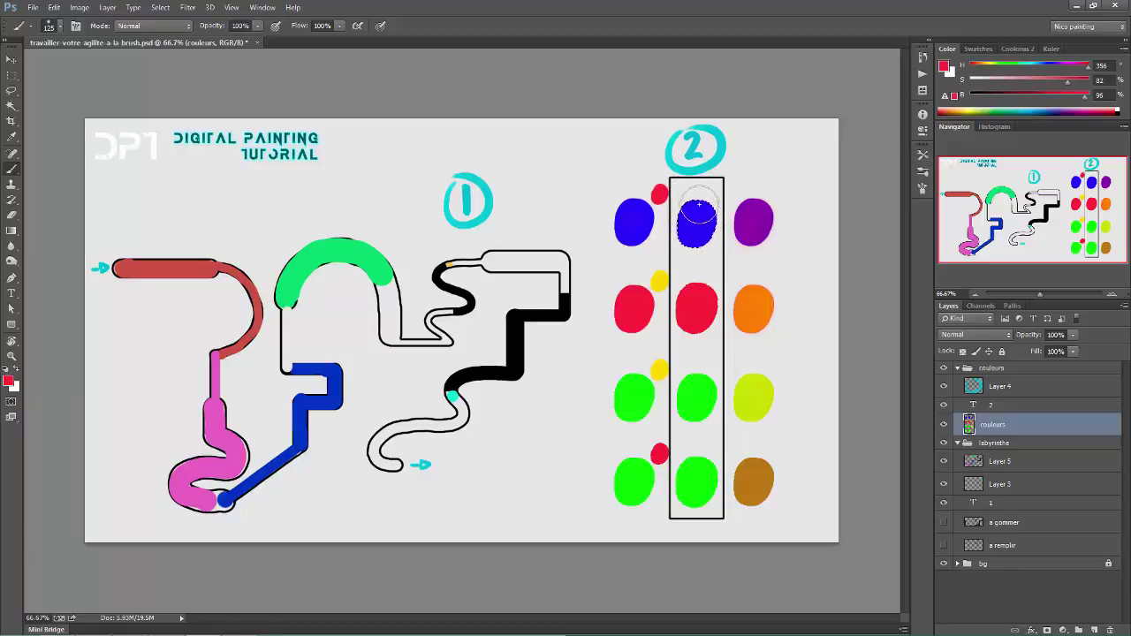
key(bracketright)
key(bracketright)
key(bracketright)
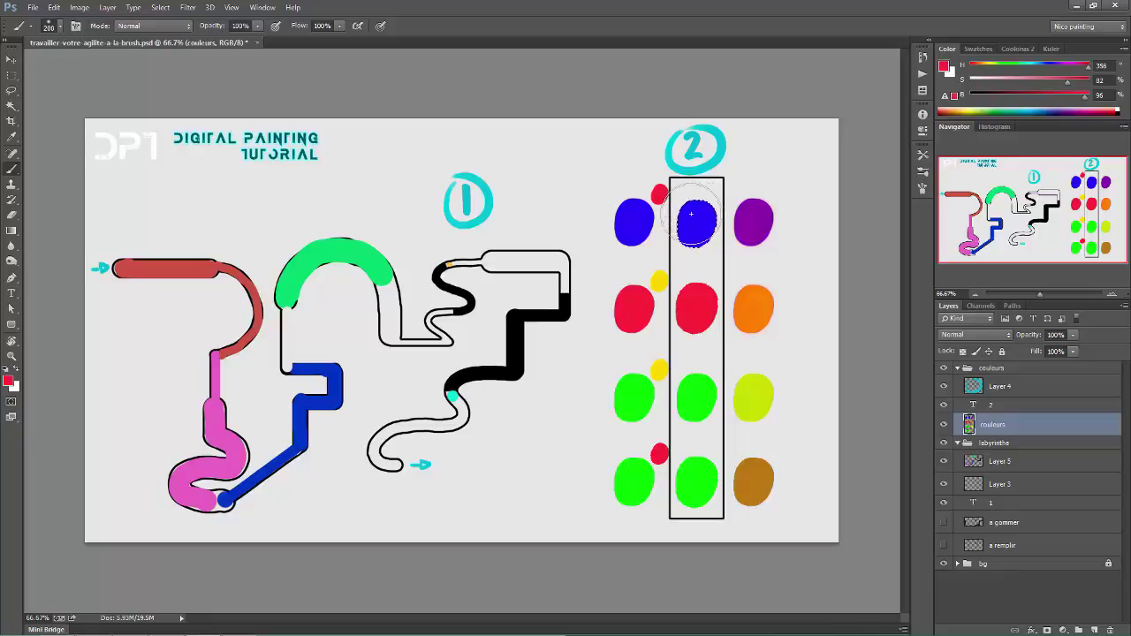
mouse_move(706, 221)
mouse_down()
mouse_move(679, 225)
mouse_move(706, 239)
mouse_move(735, 193)
mouse_move(706, 210)
mouse_up()
Enlarge the brush to 400 px and, at 50% opacity, blend red into the selected blue dot
key(bracketright)
key(bracketright)
key(bracketright)
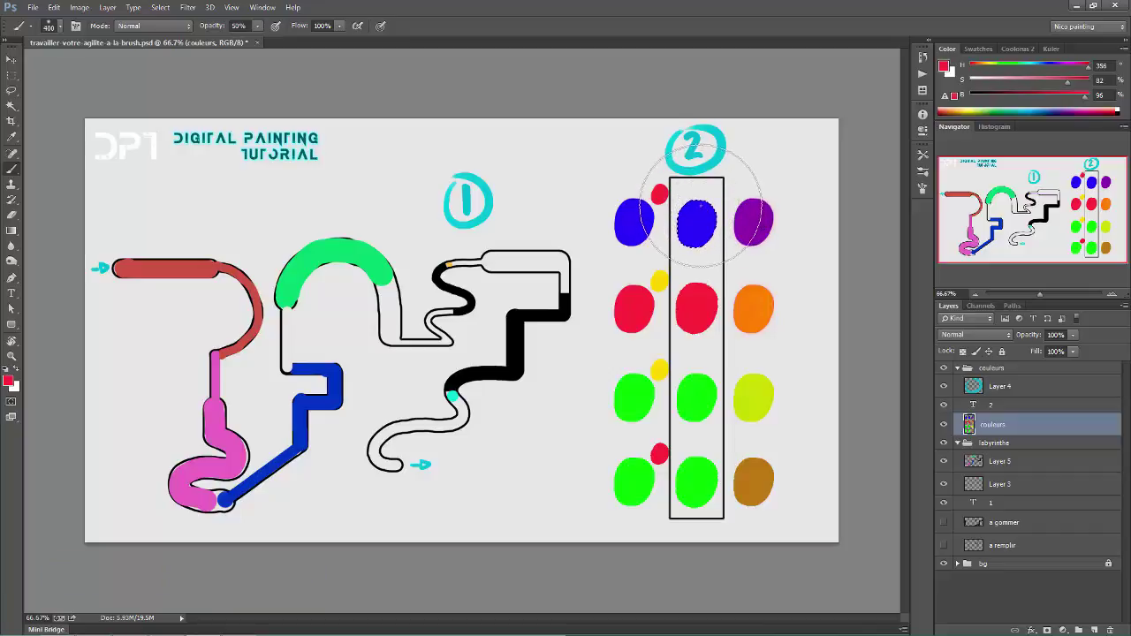
click(691, 209)
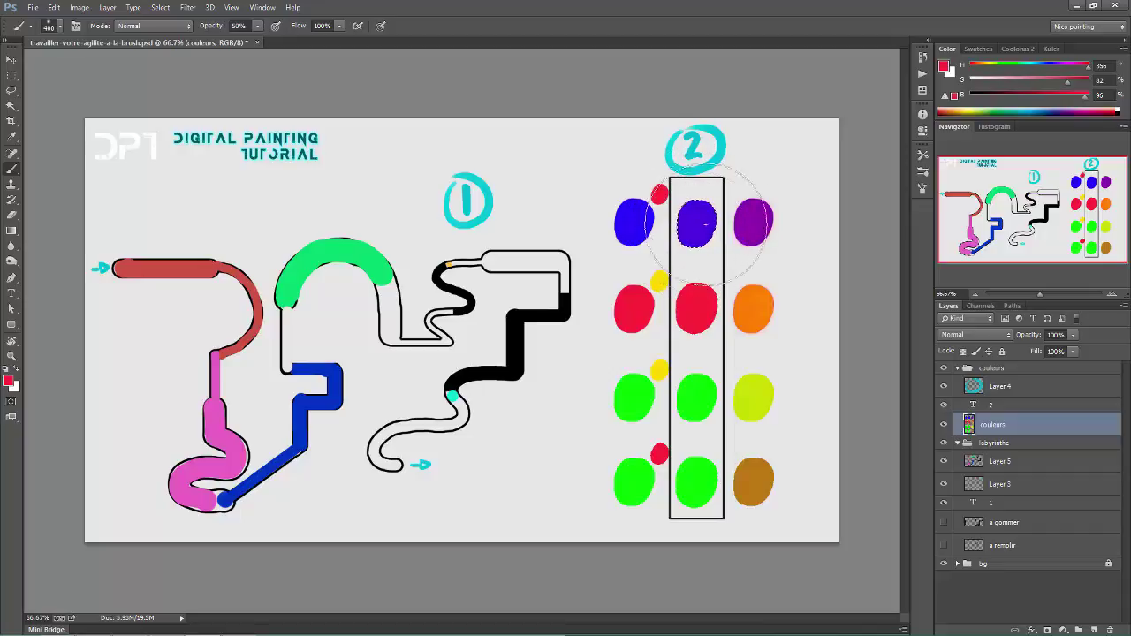